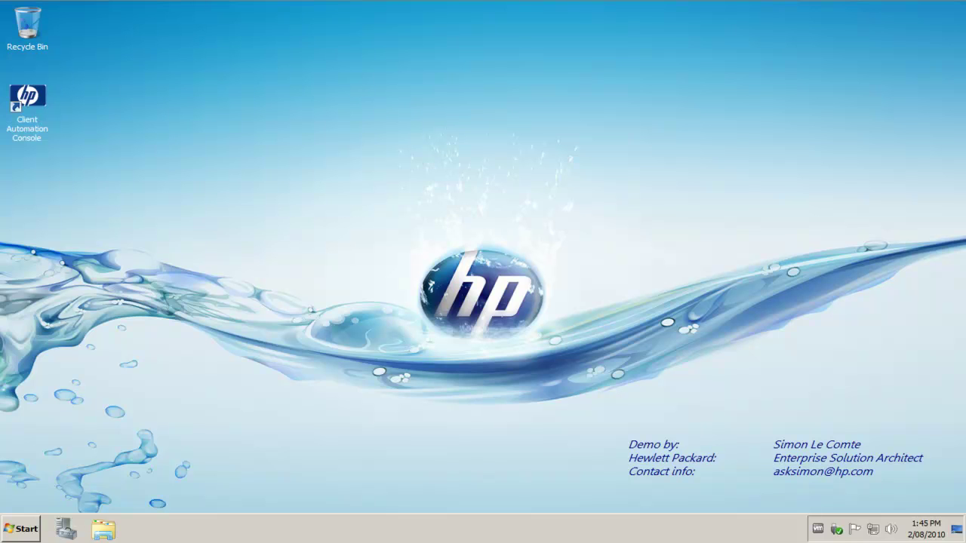
Launch the Intel(R) AMT SCS Console from the Start menu
left_click(19, 536)
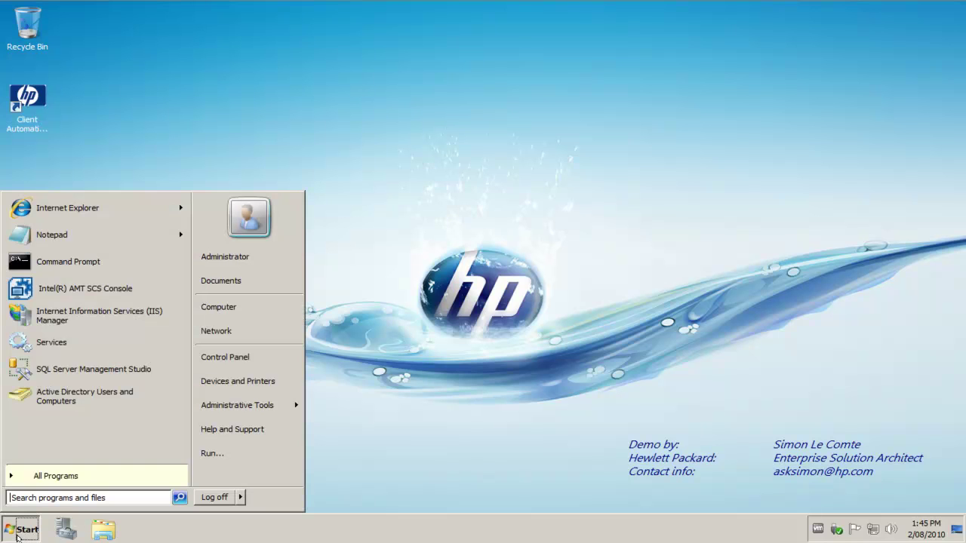
left_click(55, 294)
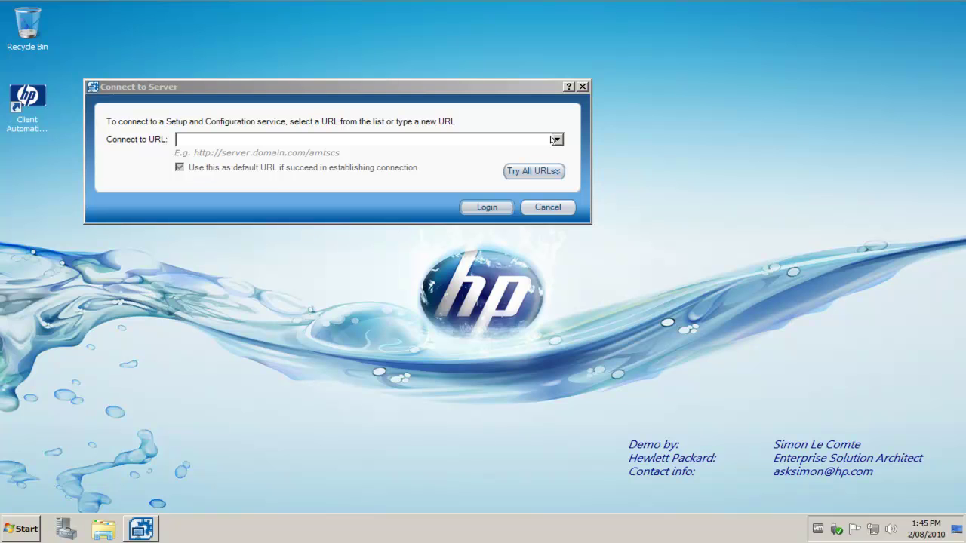
left_click(556, 140)
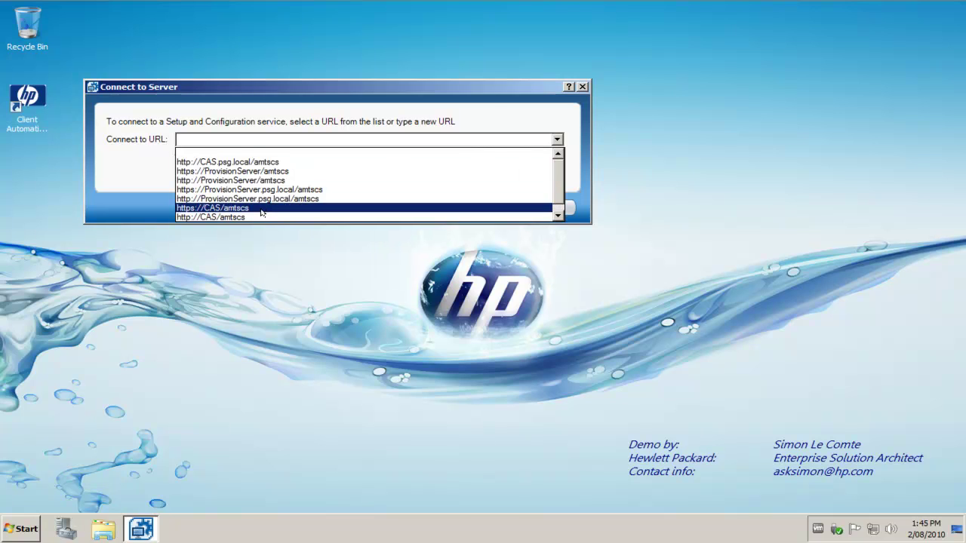
scroll(262, 213, "down", 1)
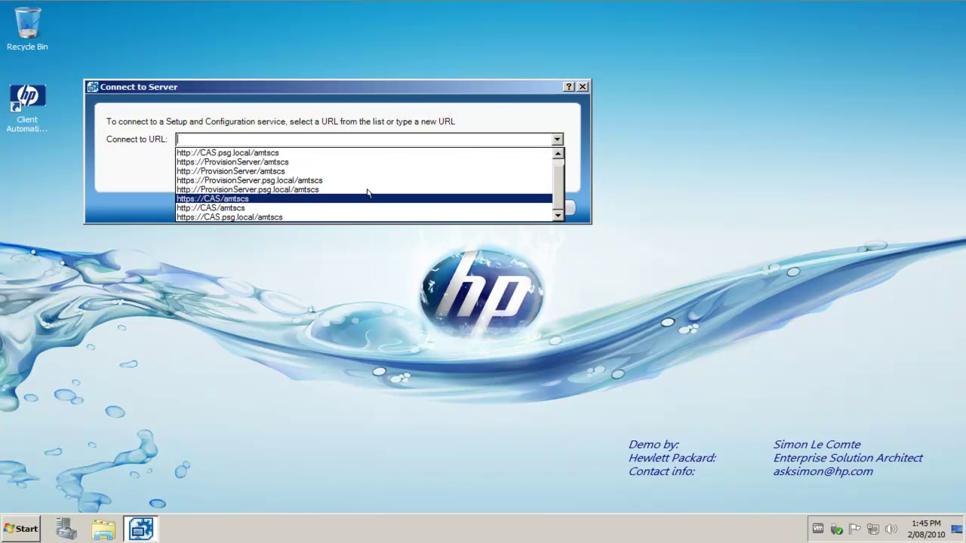
left_click(222, 217)
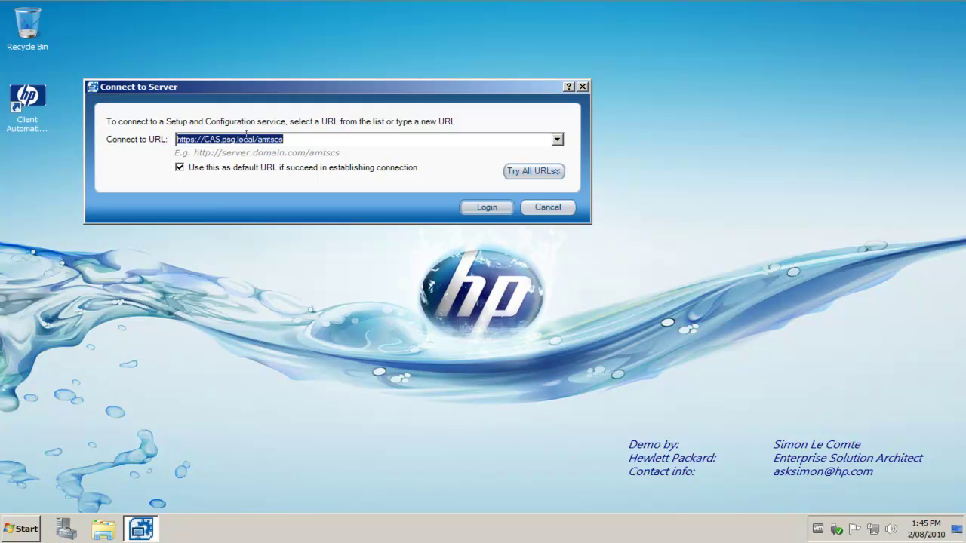
left_click(197, 140)
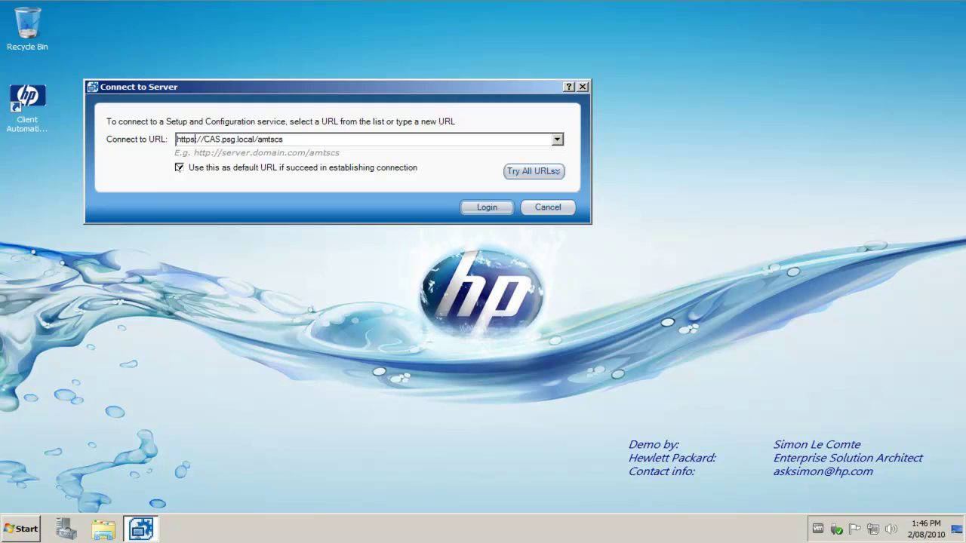
key("BackSpace")
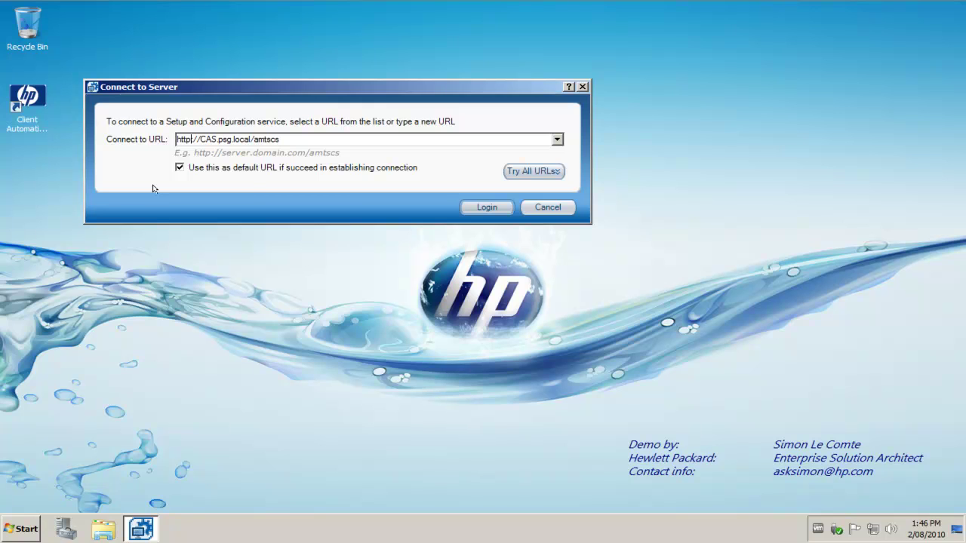
left_click(487, 207)
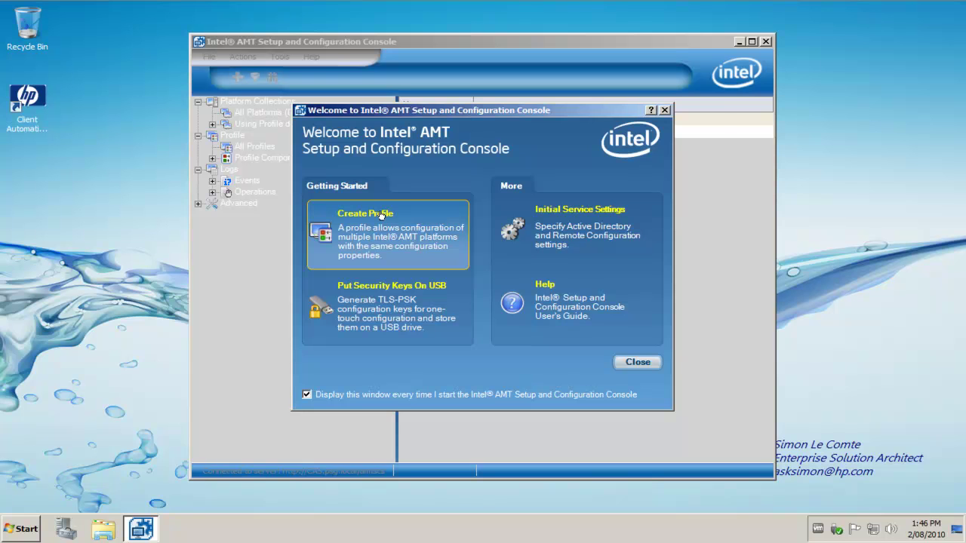
Create a new profile with the ACL and Domains optional settings ticked, then go to General
left_click(382, 215)
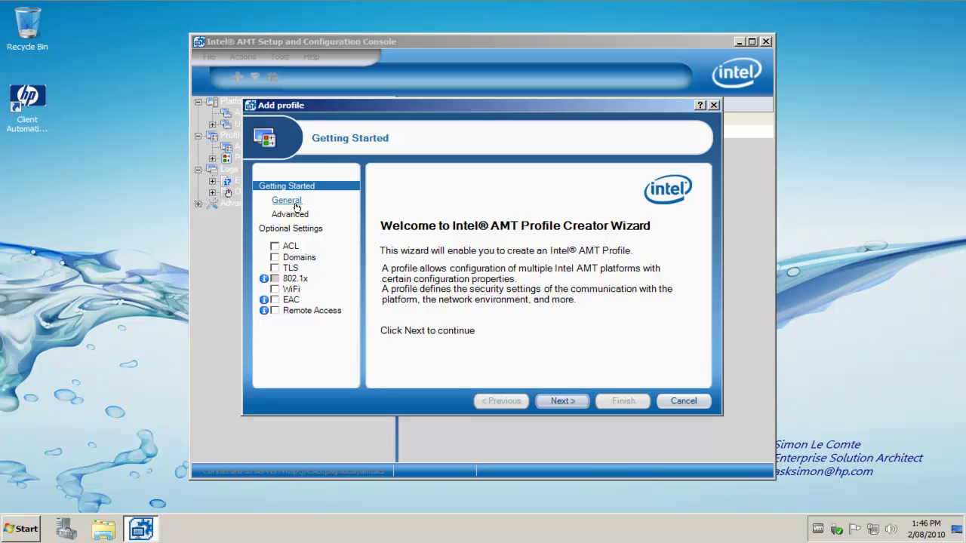
left_click(275, 258)
left_click(275, 246)
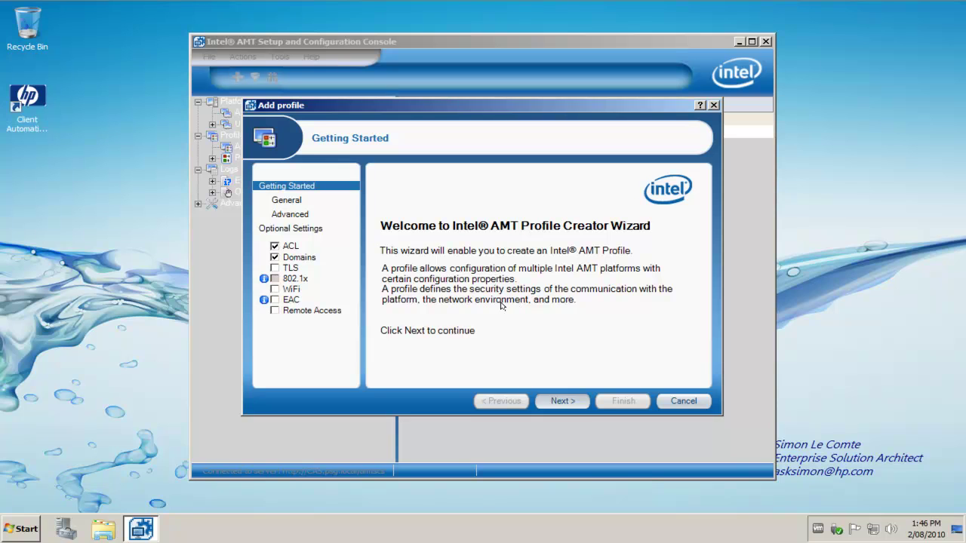
key("Return")
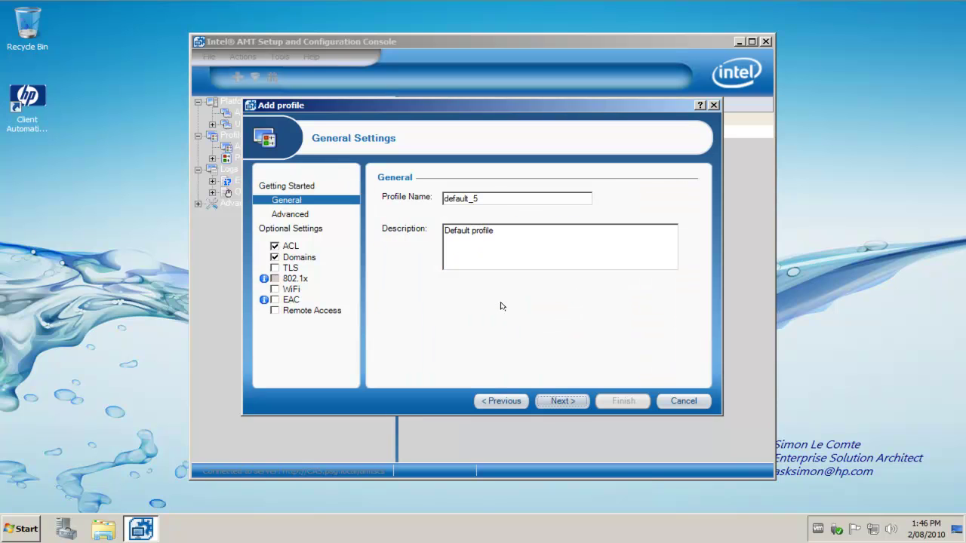
Enter profile name 'Hewlett Packard' and description 'HP Intel vPro Demo Profile', then continue
left_click_drag(552, 198, 427, 192)
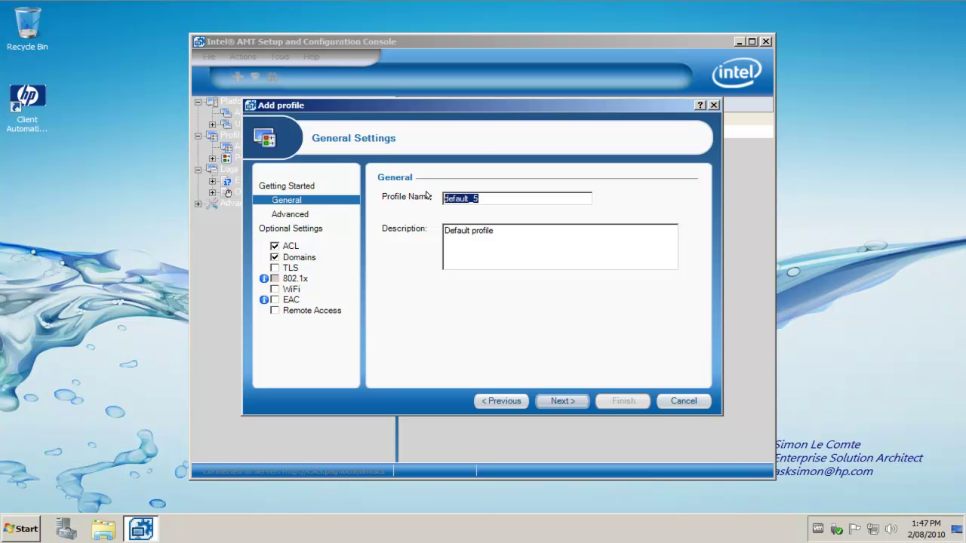
type("Hewlett Packar")
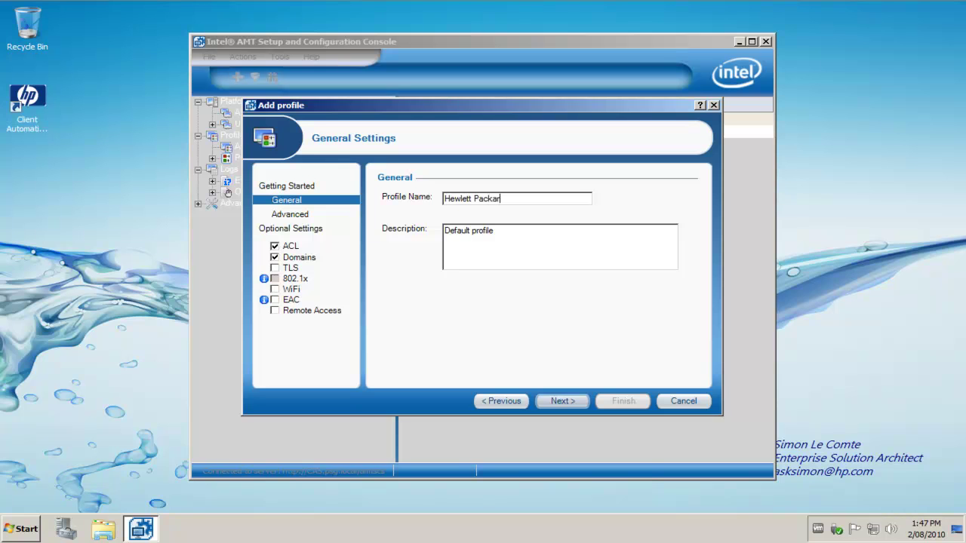
type("d")
left_click_drag(500, 231, 379, 227)
type("HP INt")
key("BackSpace")
type("ntel vPro Demo Profile")
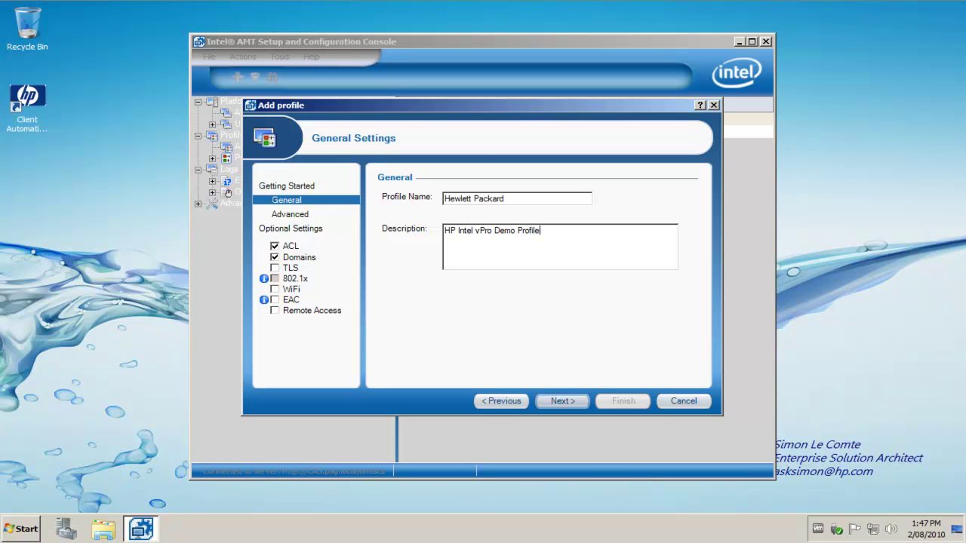
left_click(560, 403)
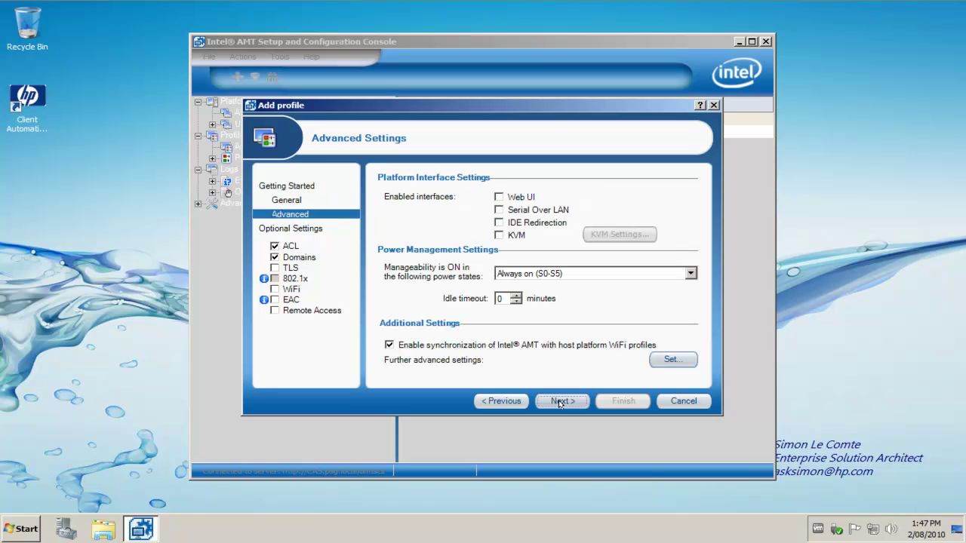
Tick the Web UI, Serial Over LAN, IDE Redirection and KVM interface checkboxes
left_click(499, 197)
left_click(499, 211)
left_click(498, 222)
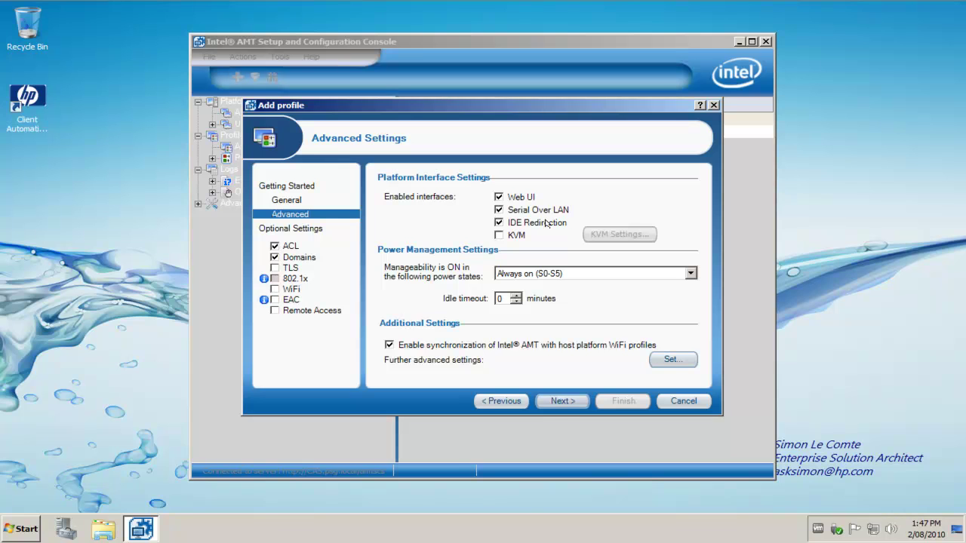
left_click(499, 235)
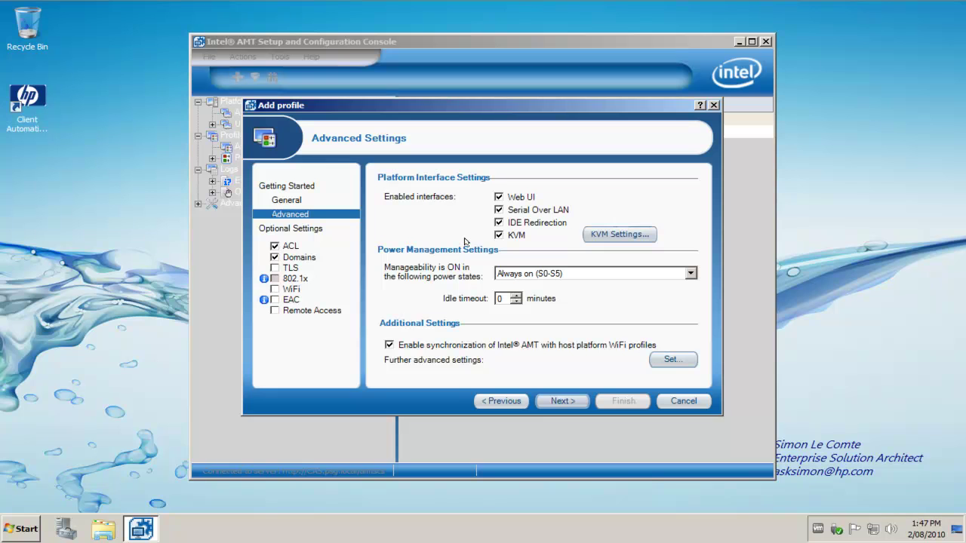
In KVM Settings, require user consent and set a fixed, unmasked KVM password instead of a random one
left_click(589, 238)
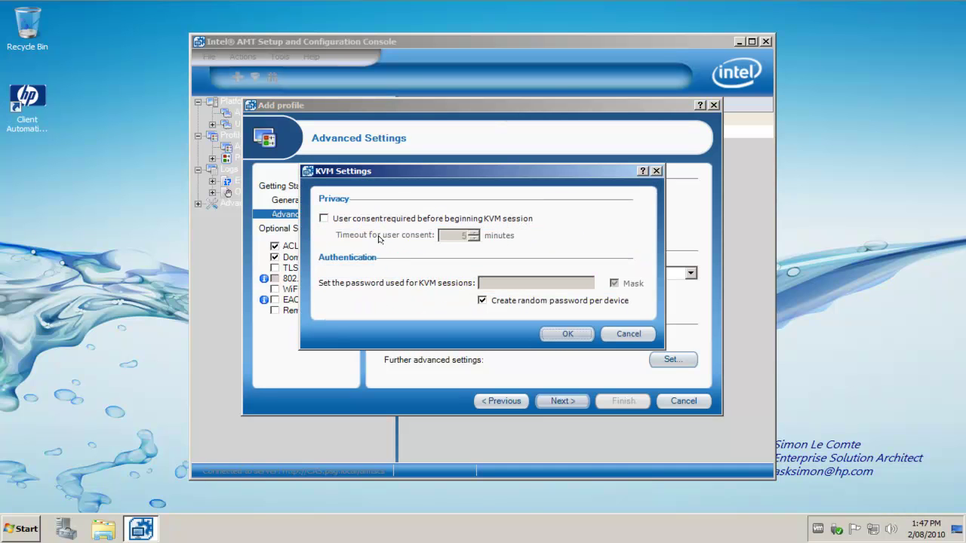
left_click(336, 219)
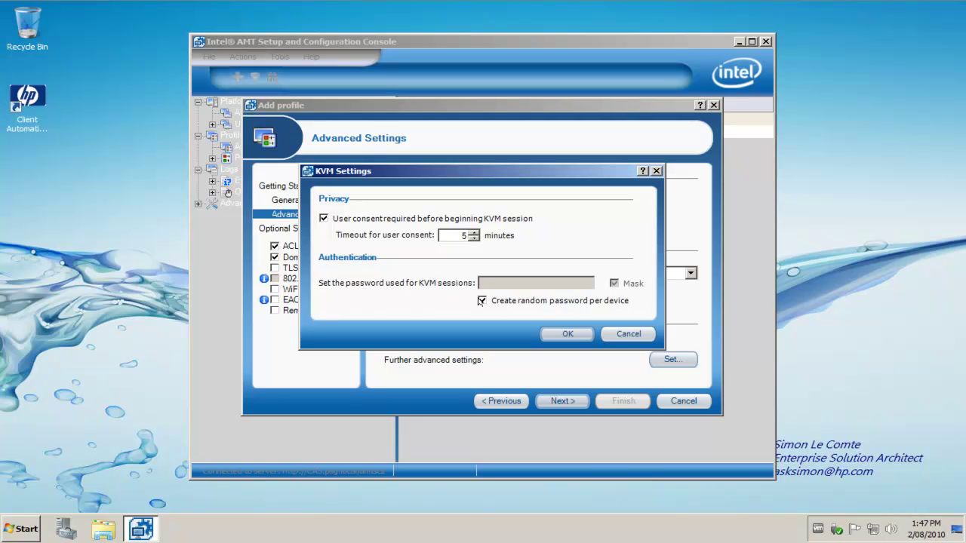
left_click(482, 301)
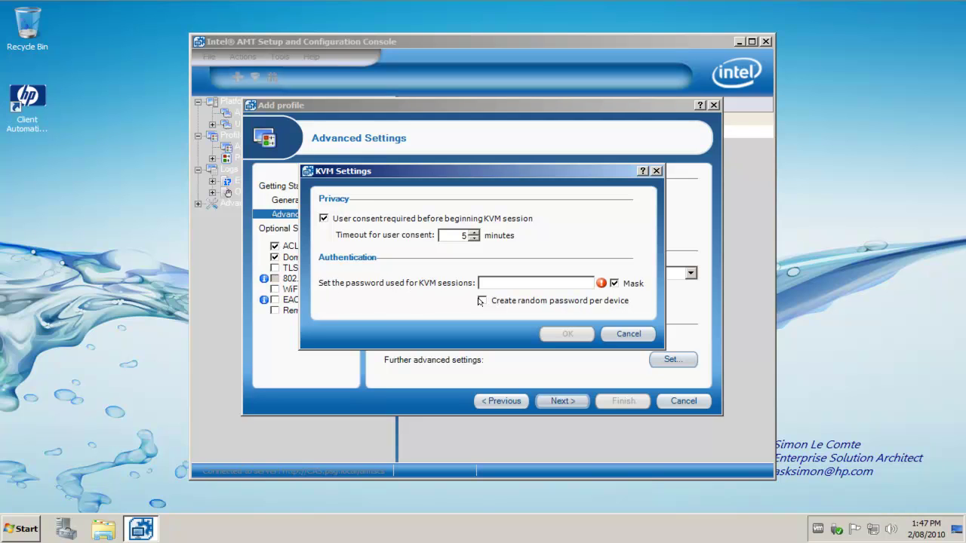
left_click(614, 283)
left_click(577, 281)
type("P@ssw0rd")
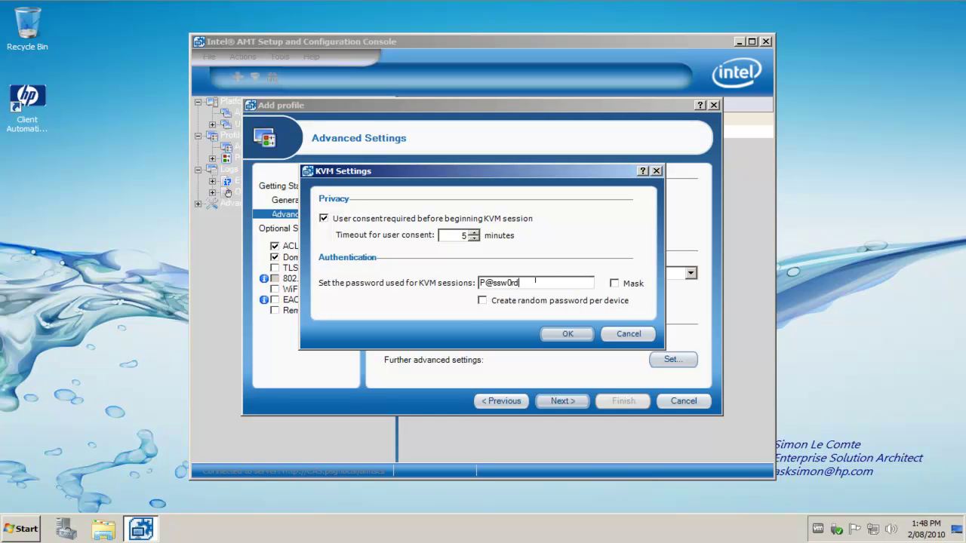
left_click_drag(536, 282, 465, 278)
left_click(567, 335)
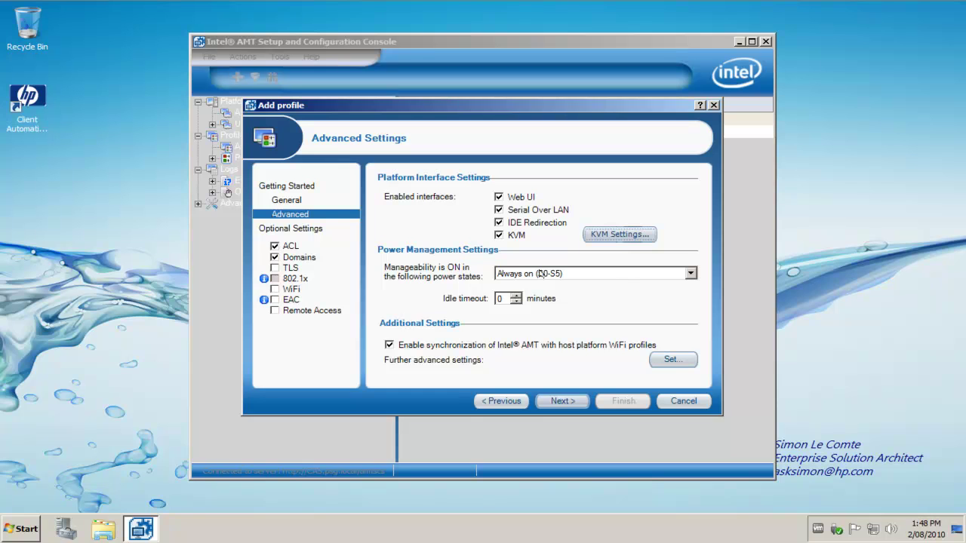
Set manageability to stay on in S0, S3 and S4, then advance to the ACL page
left_click(688, 271)
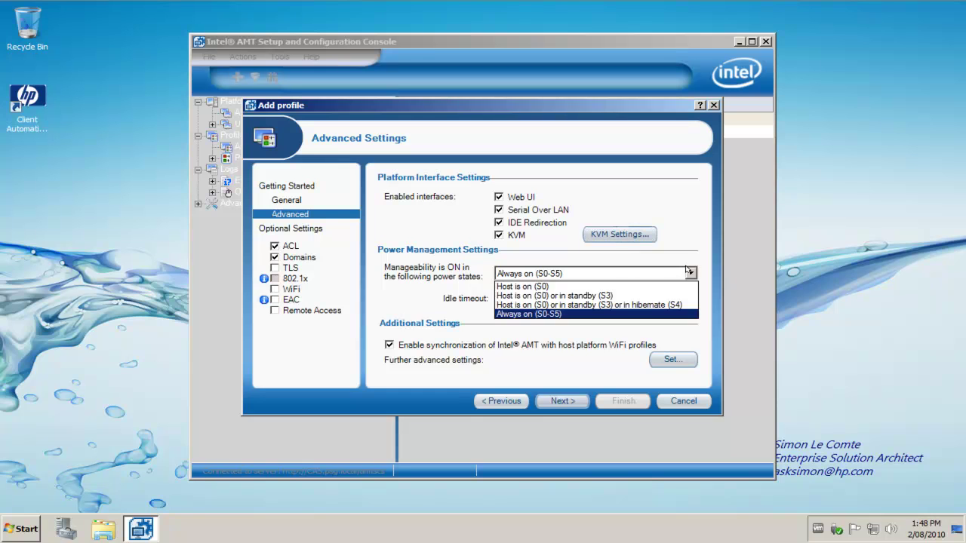
left_click(670, 307)
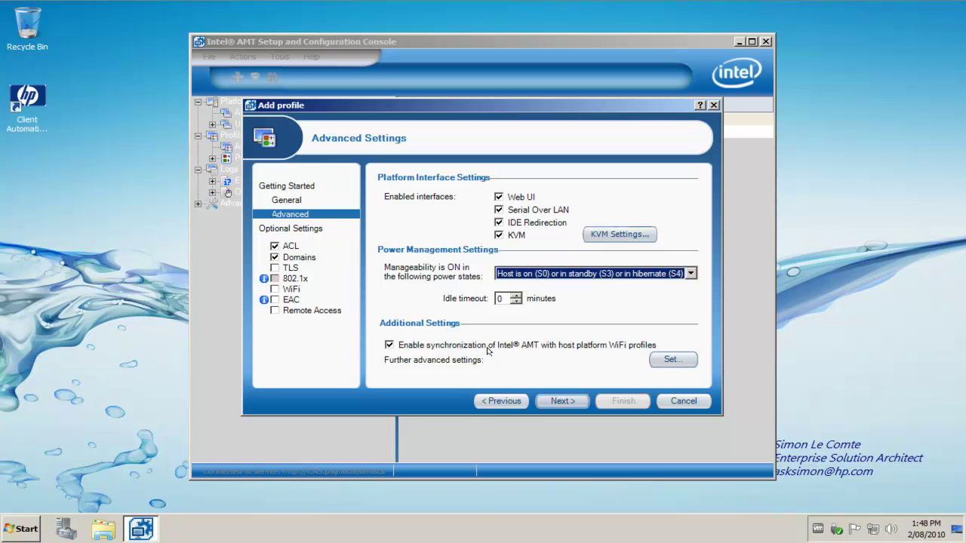
left_click(572, 401)
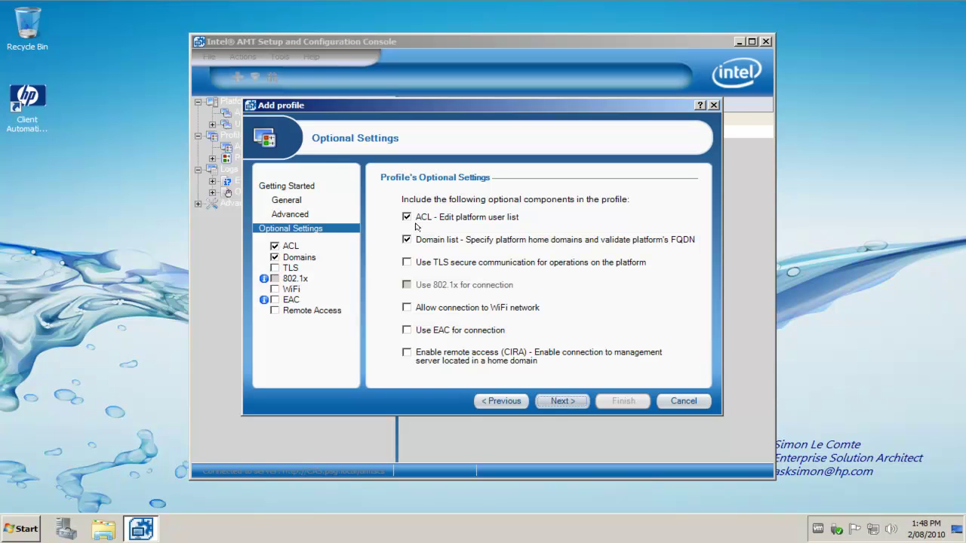
left_click(561, 402)
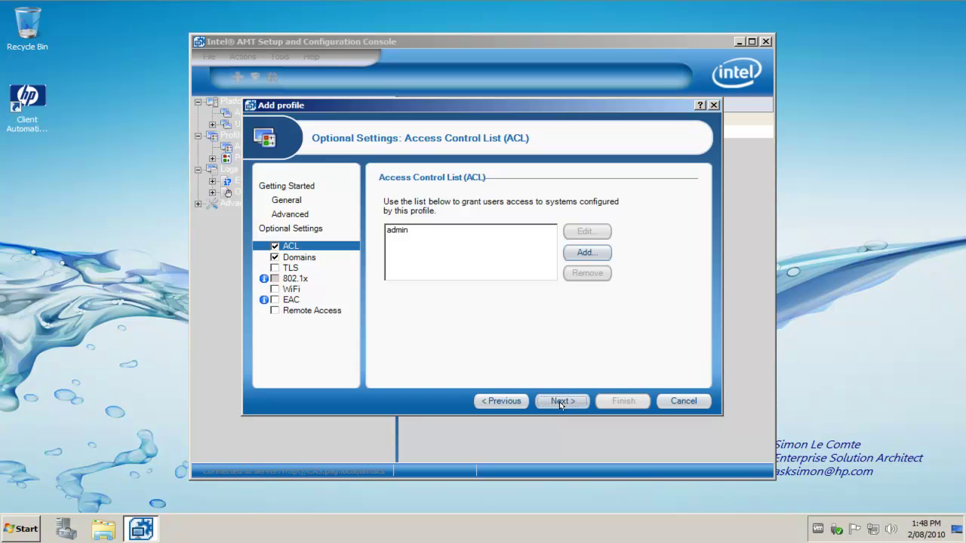
Add ACL user scsuser with its password and the PT Administration realm, then continue
left_click(396, 233)
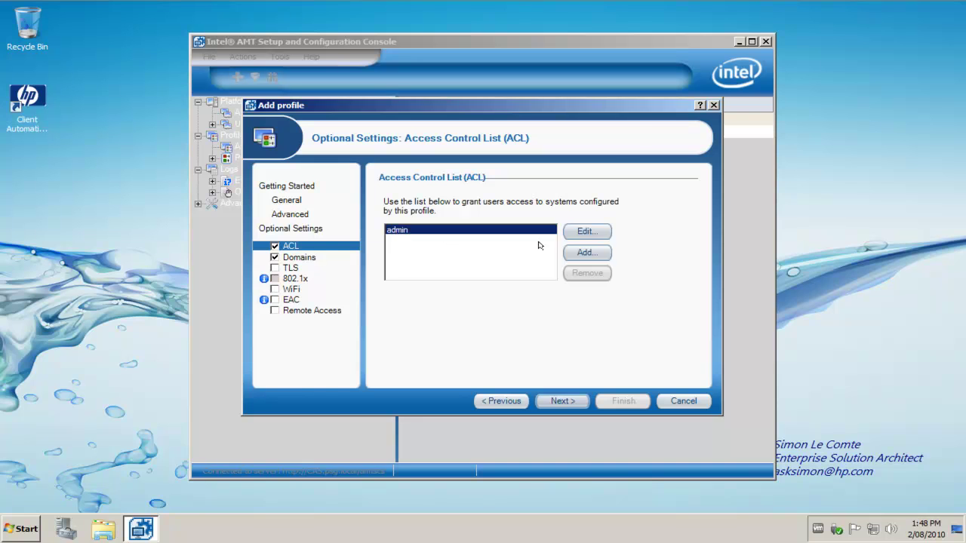
left_click(578, 253)
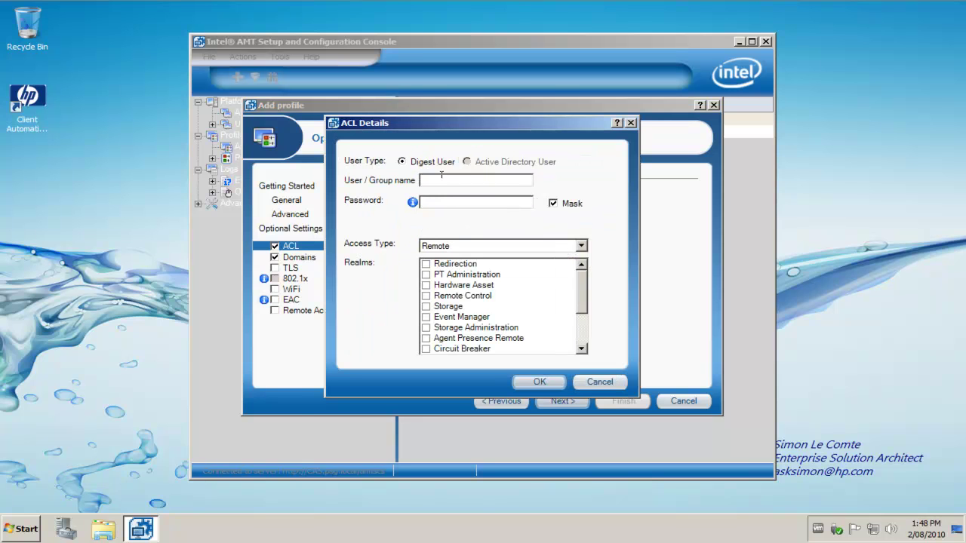
left_click(438, 178)
type("scsuser")
left_click(553, 203)
left_click(521, 200)
type("P@ssw0rd")
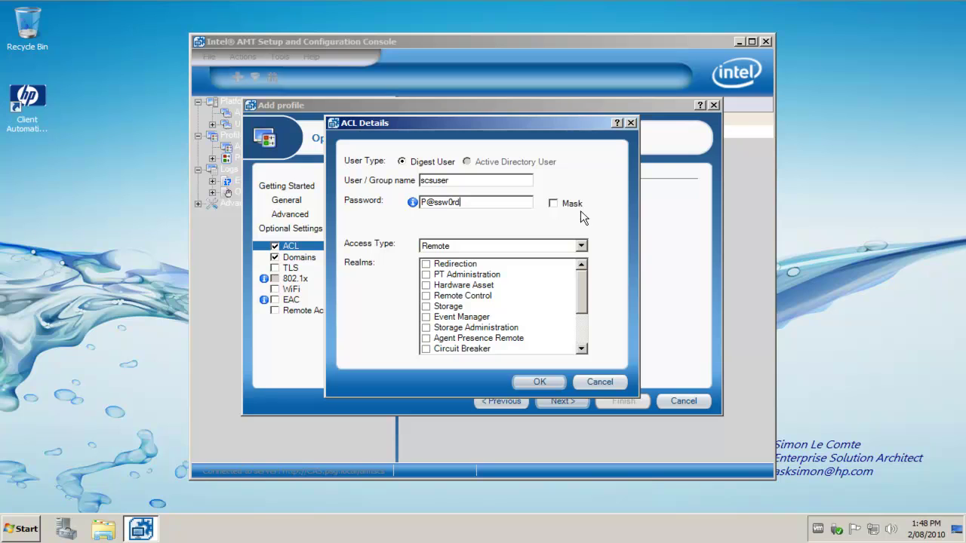
left_click(425, 275)
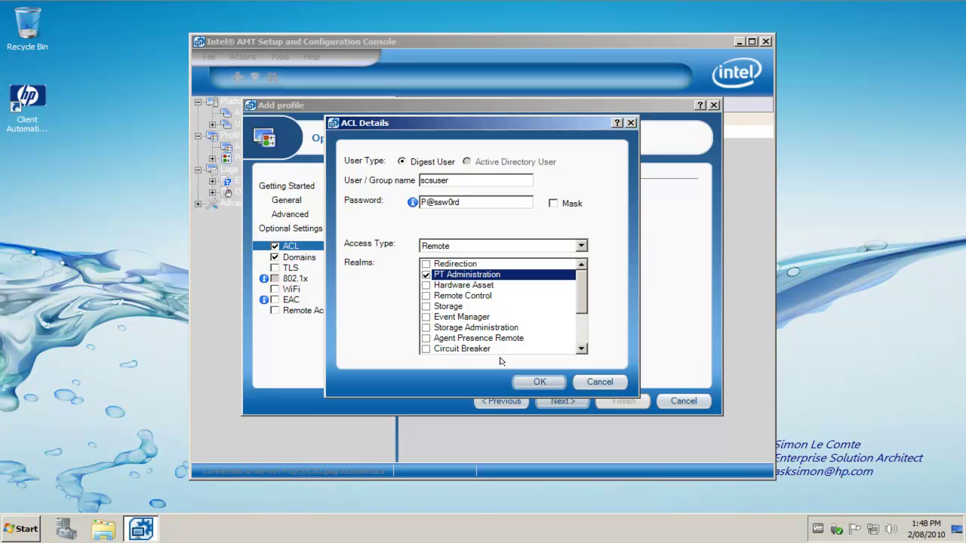
left_click(532, 382)
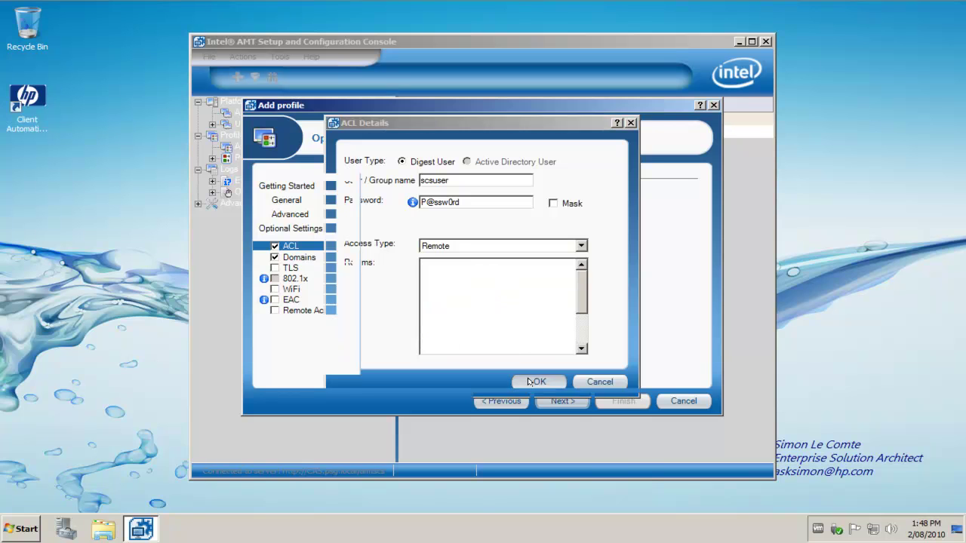
left_click(546, 406)
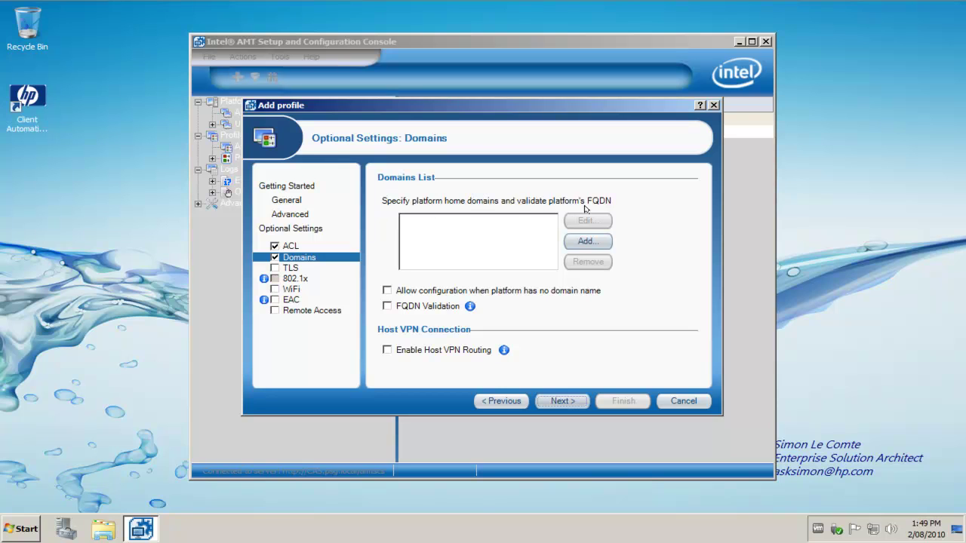
Add home domain psg.local and allow configuration without a domain name, leaving FQDN validation off
left_click(581, 245)
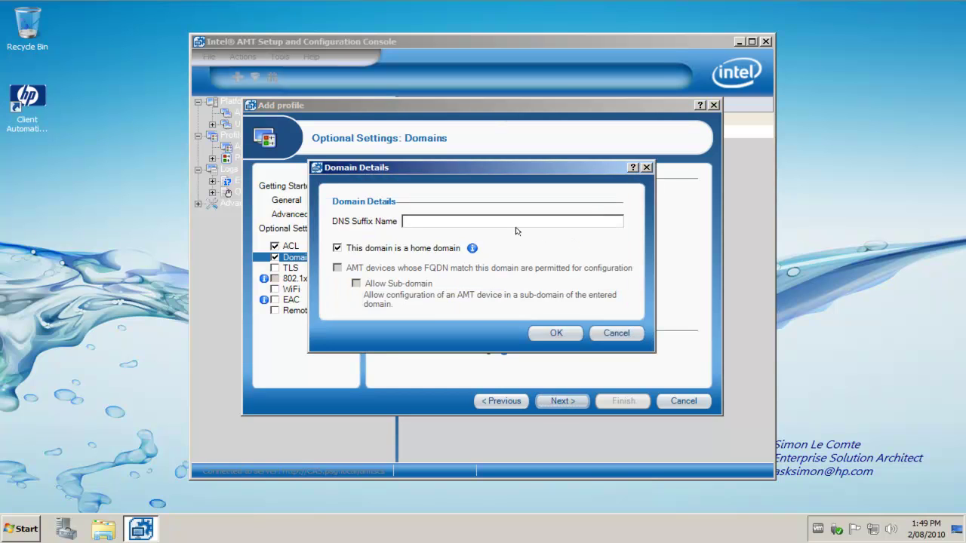
type("psg.local")
left_click(556, 336)
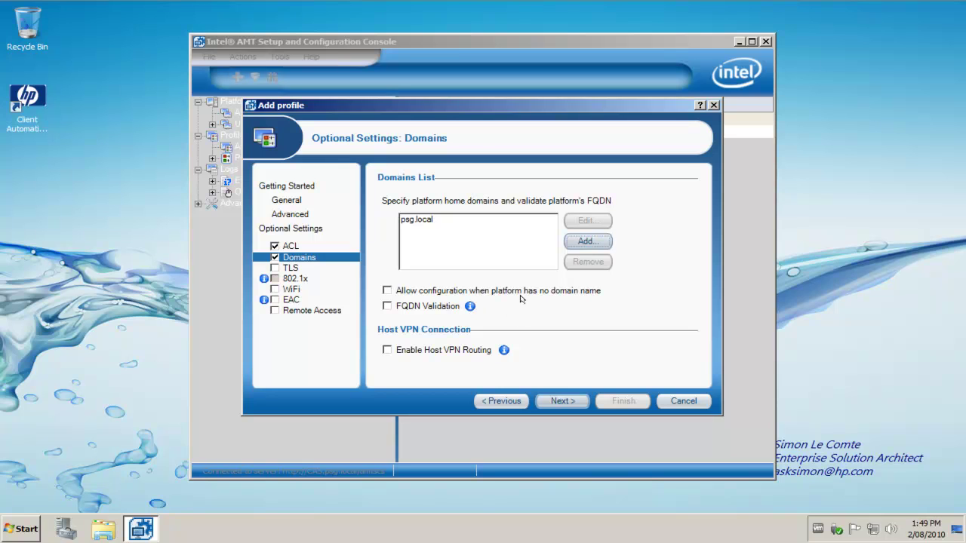
left_click(386, 291)
left_click(386, 306)
mouse_move(467, 309)
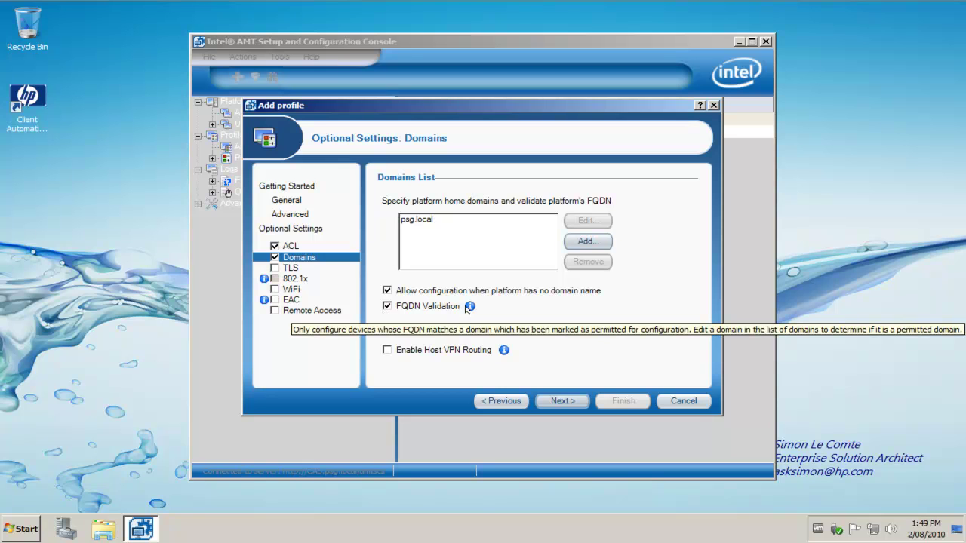
left_click(387, 306)
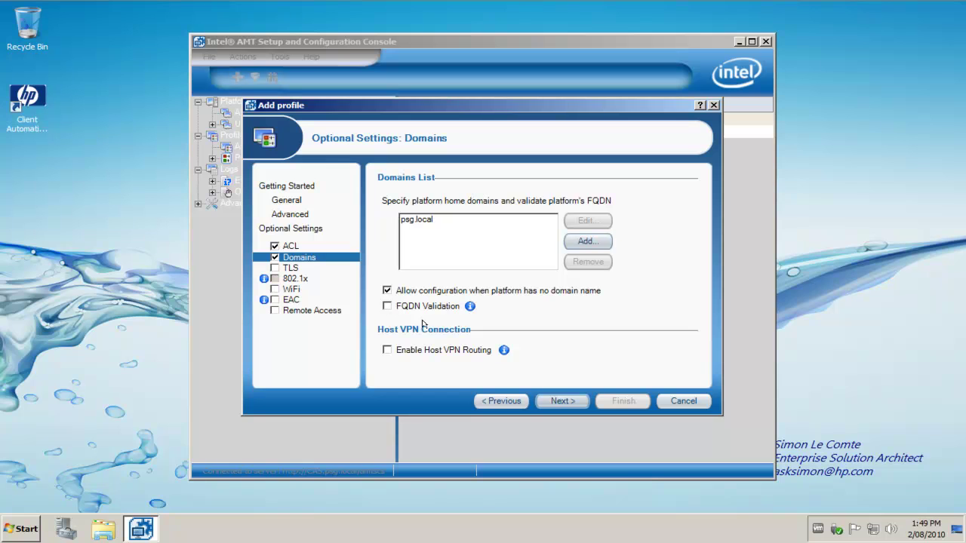
Finish the wizard to save the profile, then stop the Welcome window showing every time
left_click(562, 401)
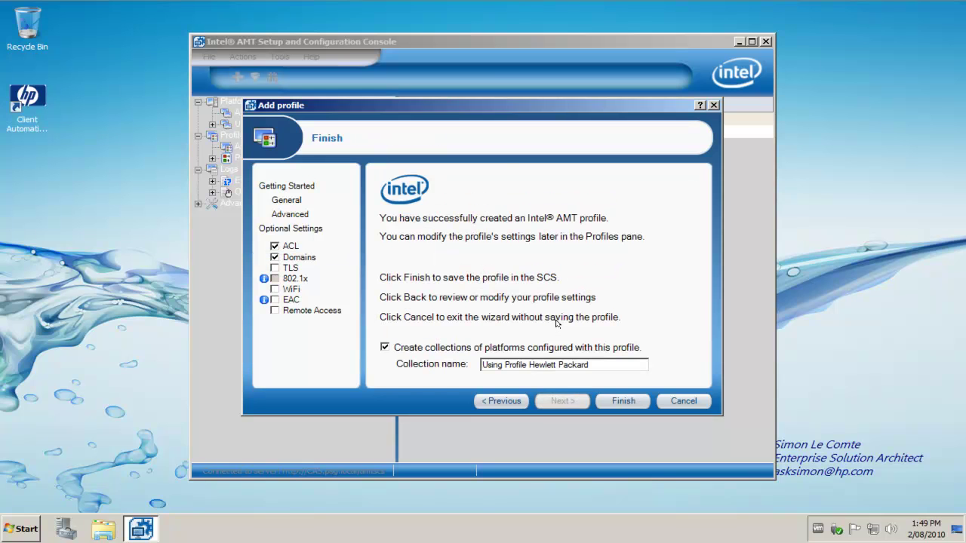
left_click(619, 403)
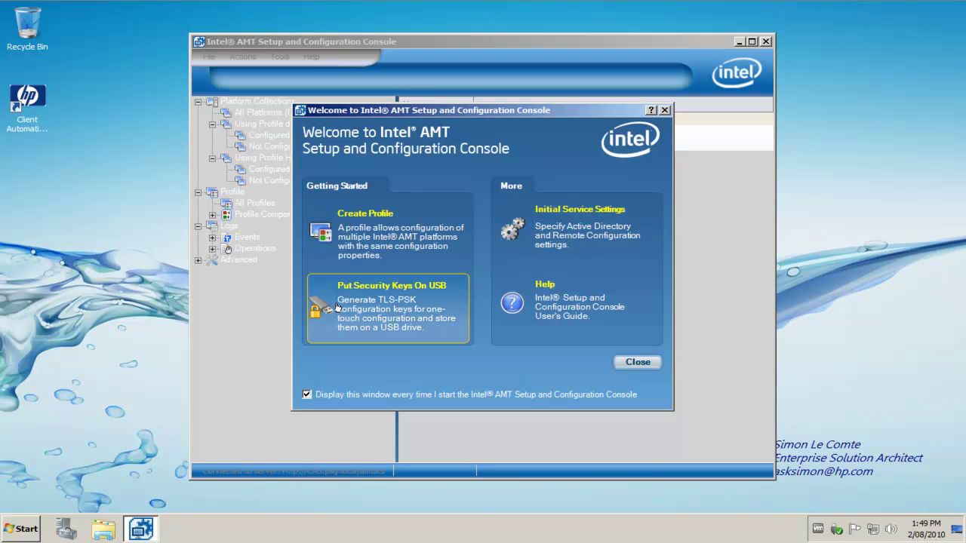
left_click(362, 310)
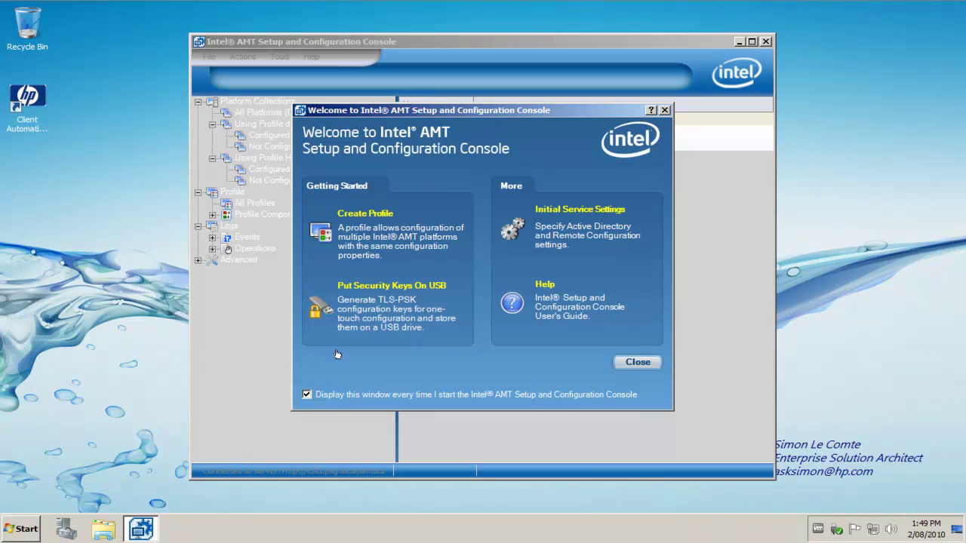
left_click(307, 395)
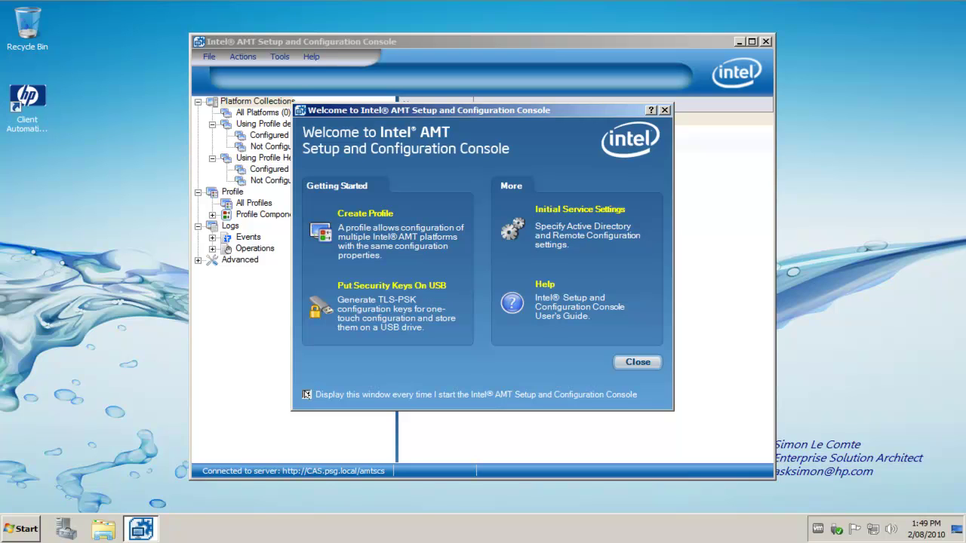
Close the Welcome window and browse to the Hewlett Packard profile's Configured platforms (0)
left_click(641, 363)
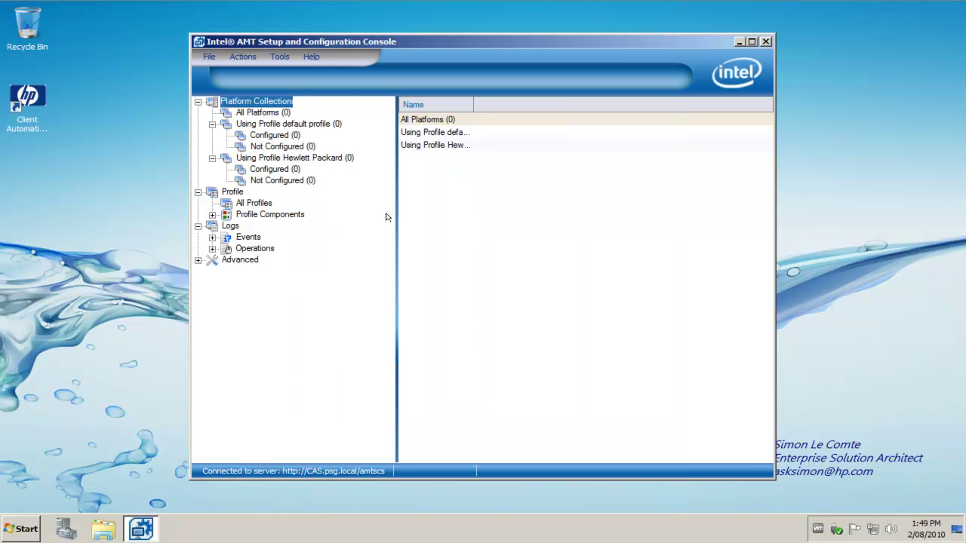
left_click(291, 160)
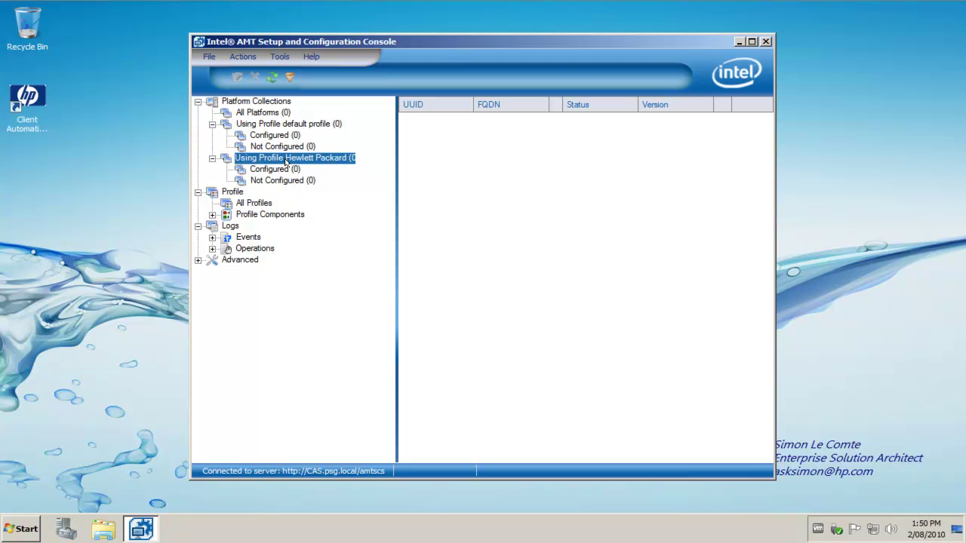
left_click(272, 112)
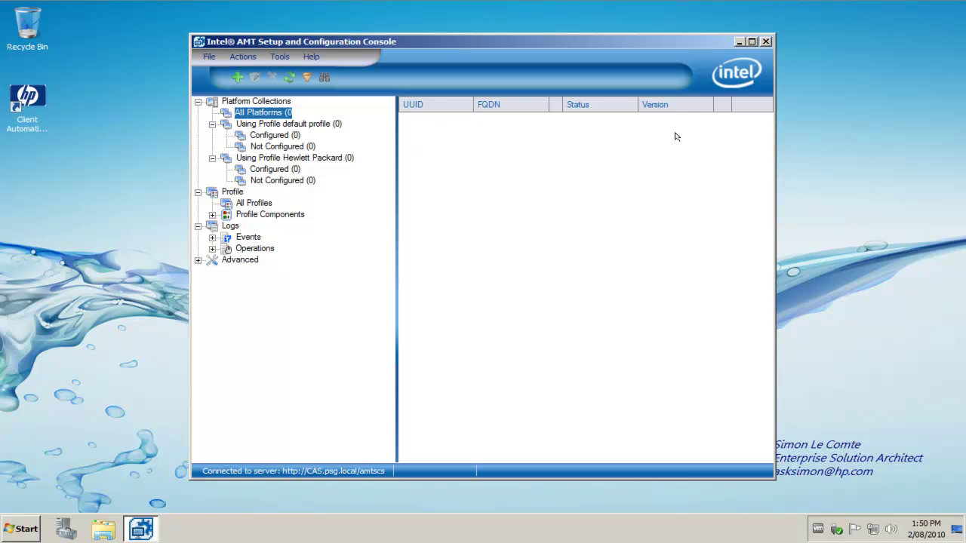
left_click(263, 169)
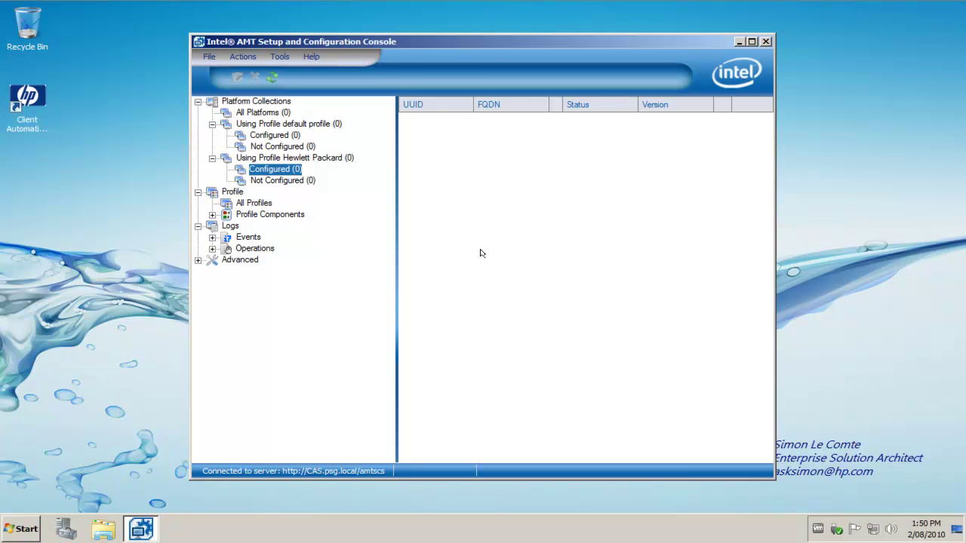
In SCS Service Settings, require AMT authorization and reapply configuration every 11 months
left_click(272, 57)
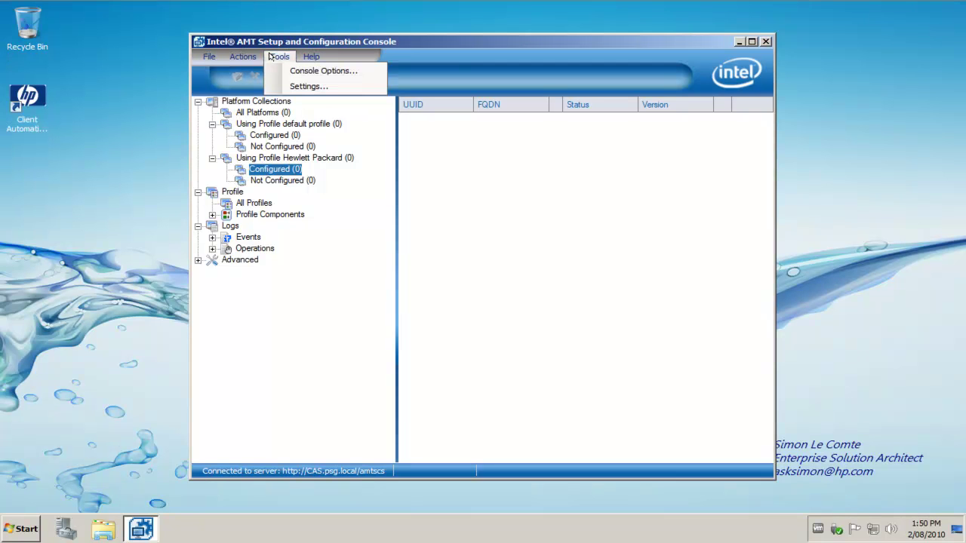
left_click(277, 71)
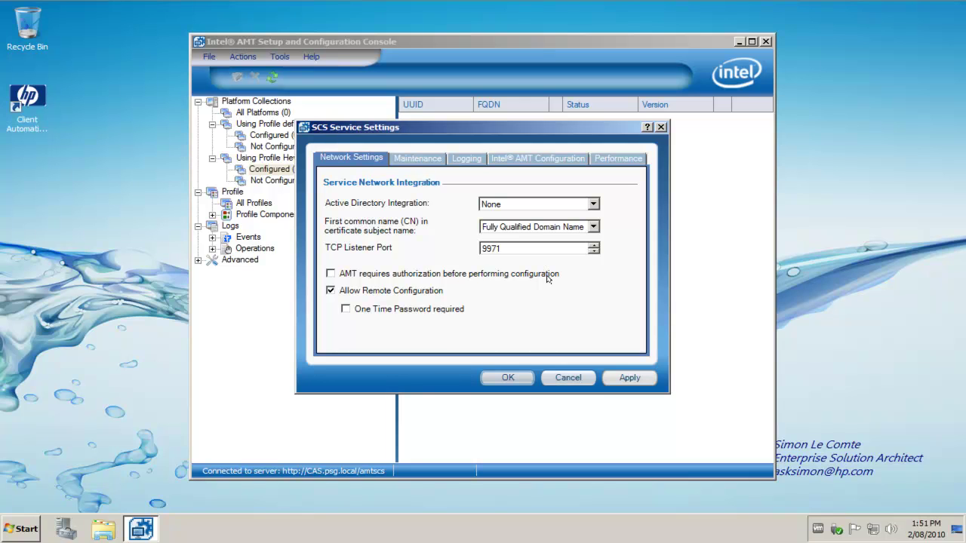
left_click(377, 278)
left_click(407, 157)
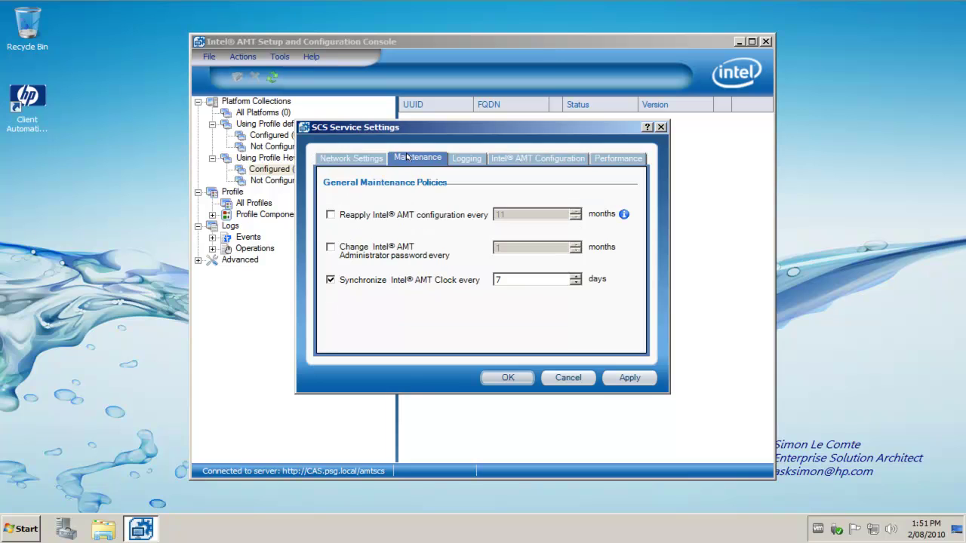
left_click(372, 217)
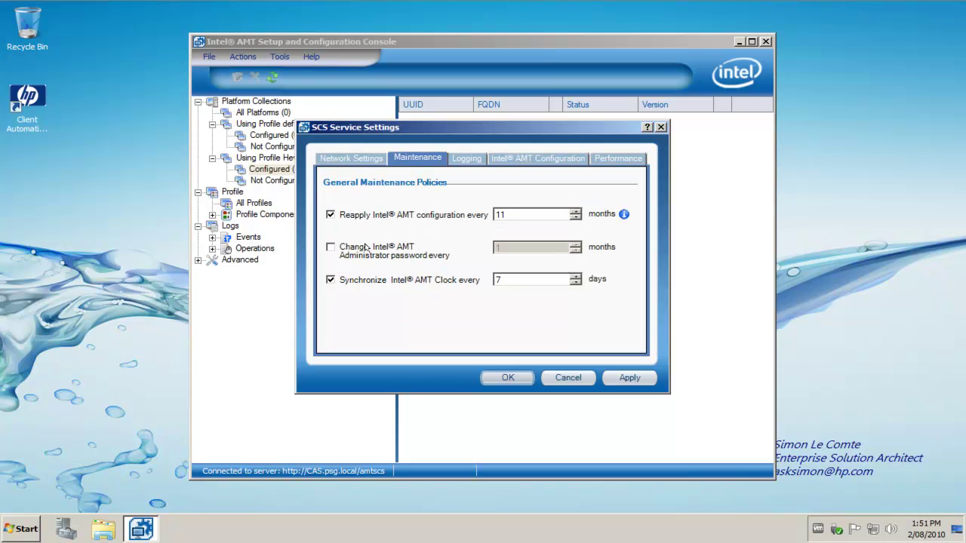
Raise the service log level to Information, keep database retrieval, then apply and confirm
left_click(467, 158)
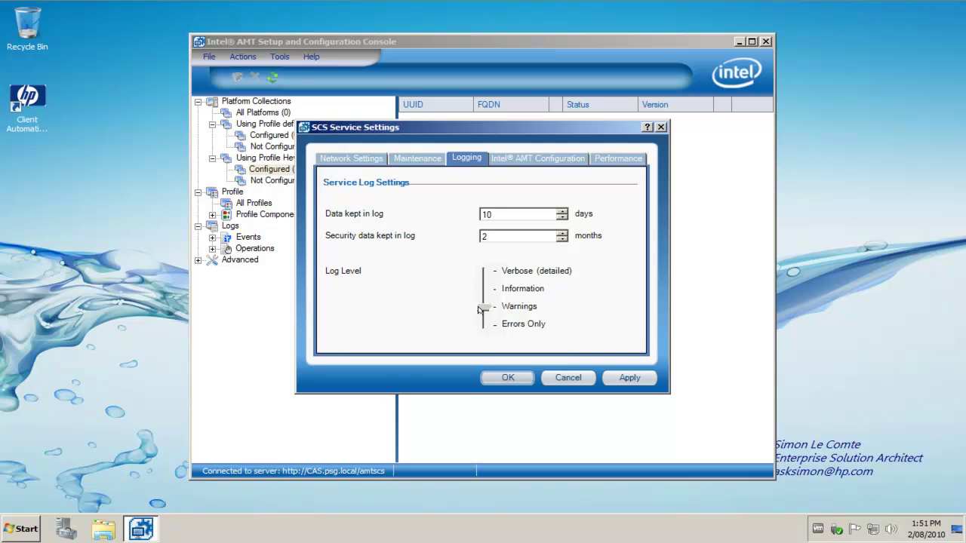
left_click_drag(483, 307, 484, 270)
left_click(533, 160)
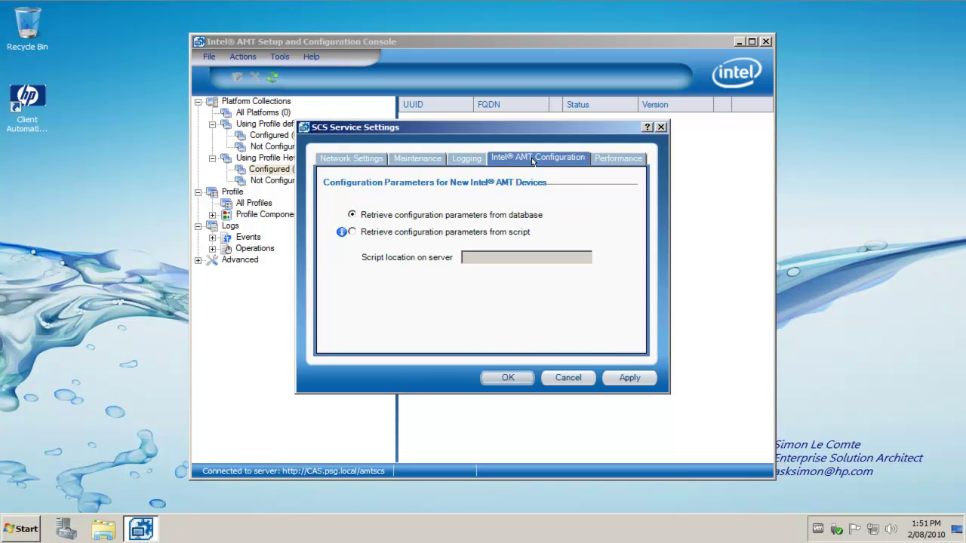
left_click(643, 379)
left_click(507, 377)
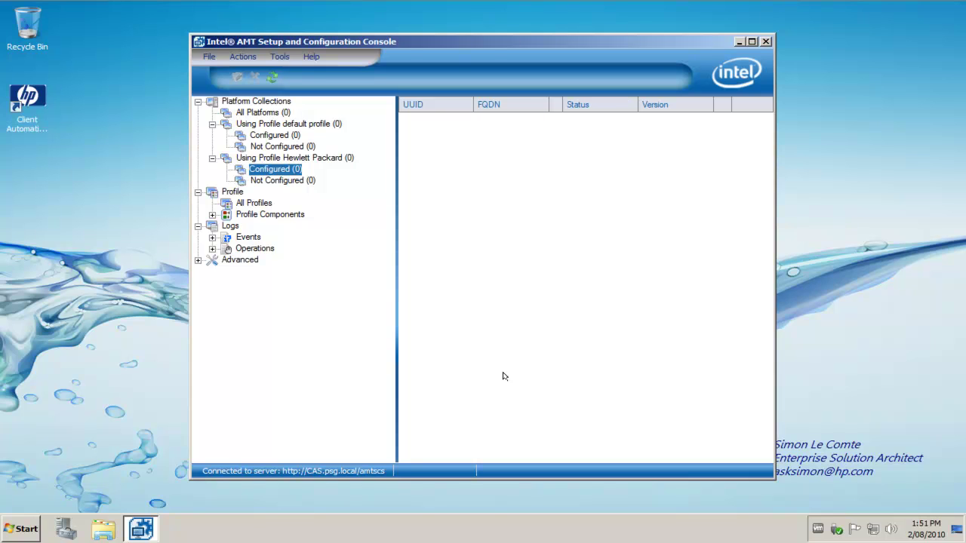
Review the All Events, All Security Events and All Operations logs, then show the Advanced section
left_click(213, 238)
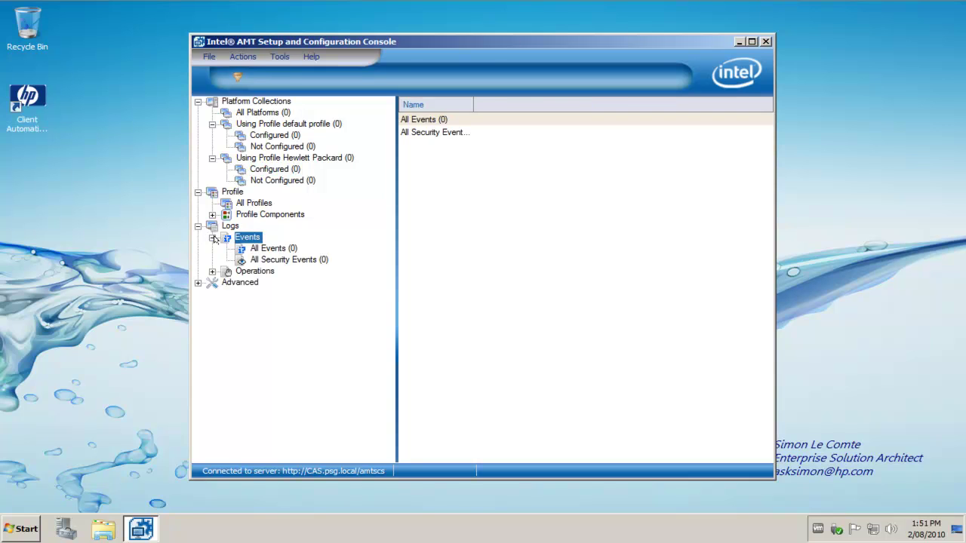
left_click(252, 249)
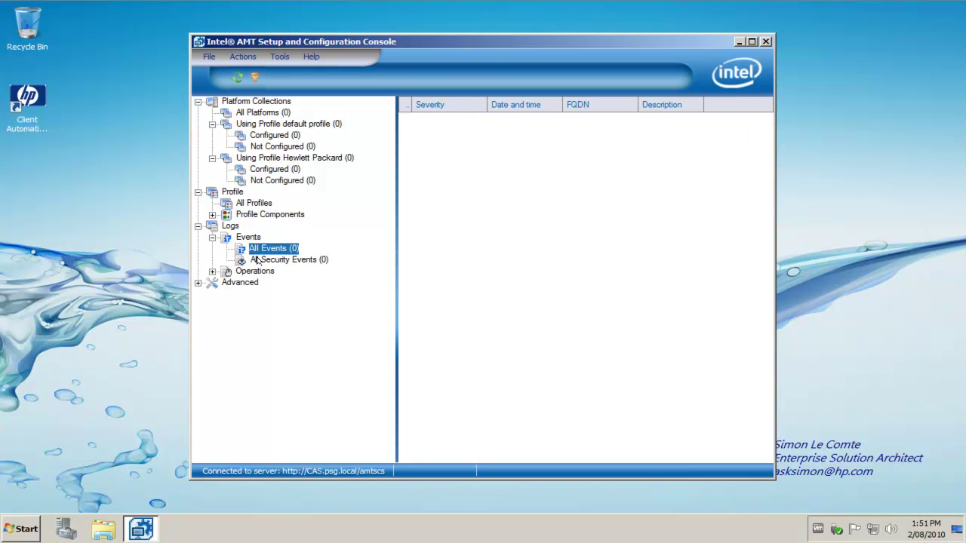
left_click(257, 260)
left_click(212, 272)
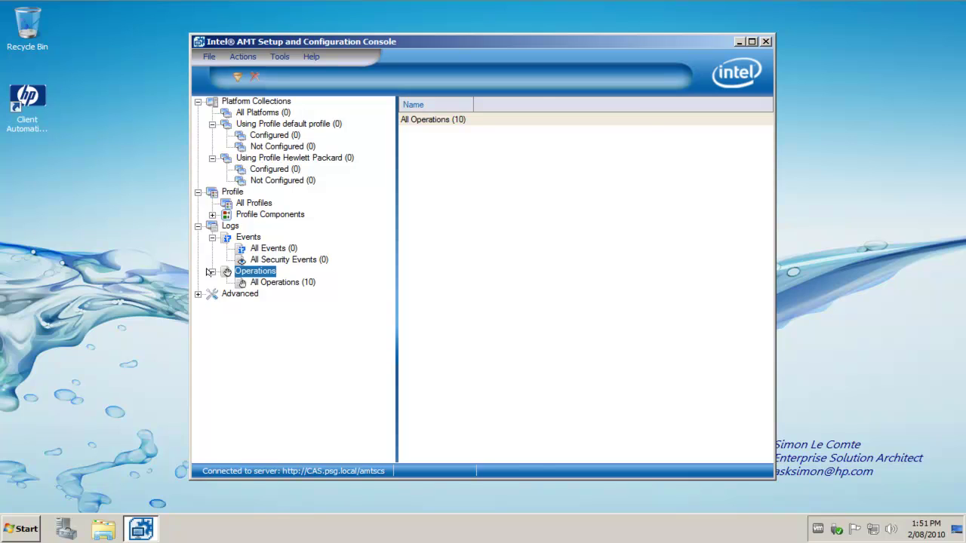
left_click(270, 285)
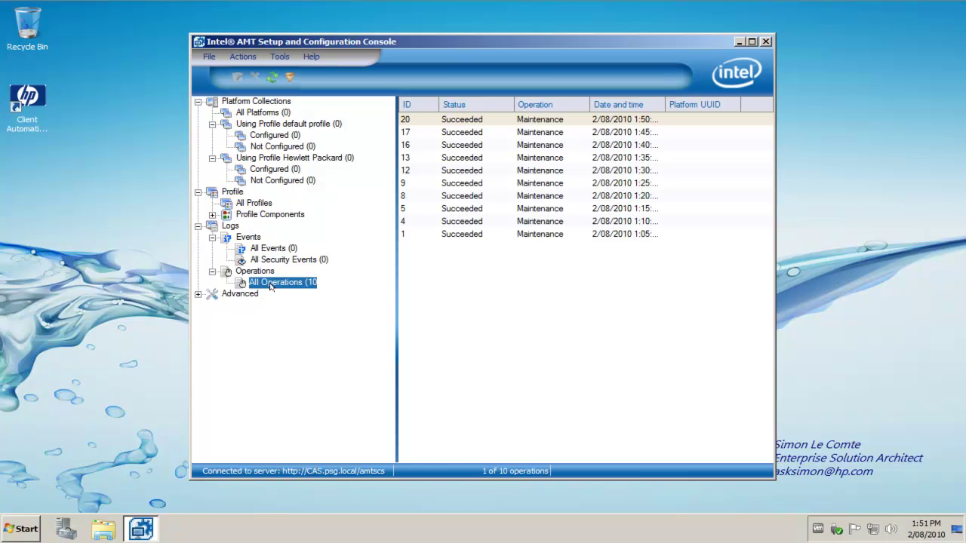
left_click(273, 250)
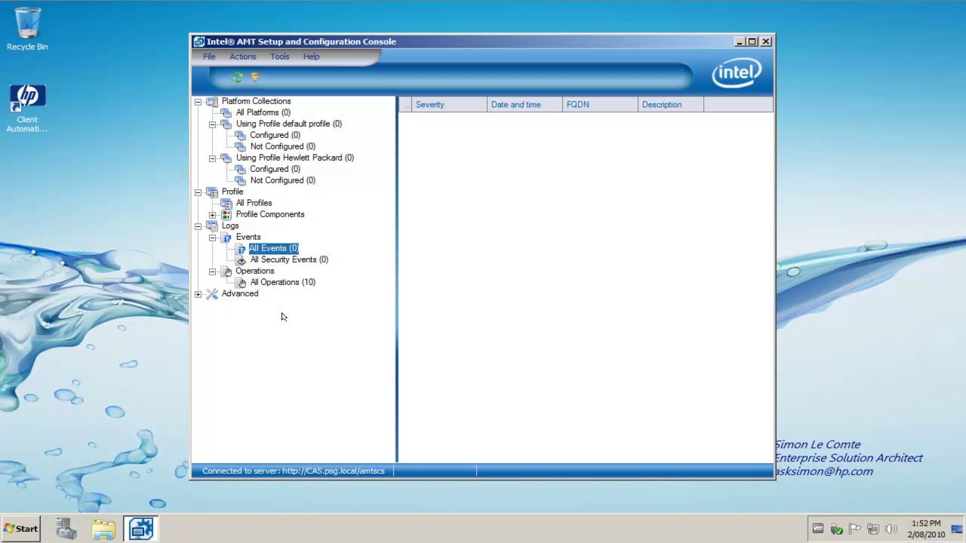
left_click(254, 296)
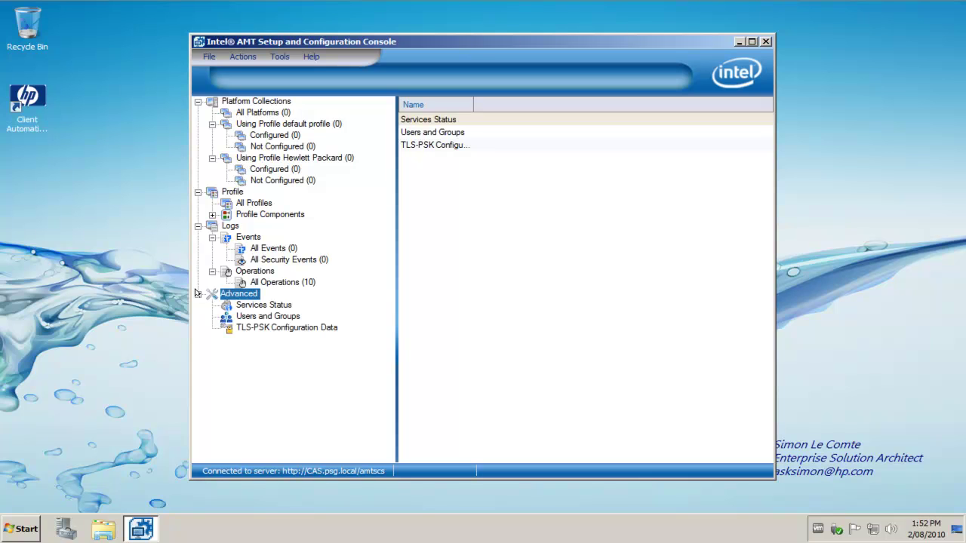
Show the empty TLS-PSK Configuration Data and bring up its key export/import menu
left_click(254, 331)
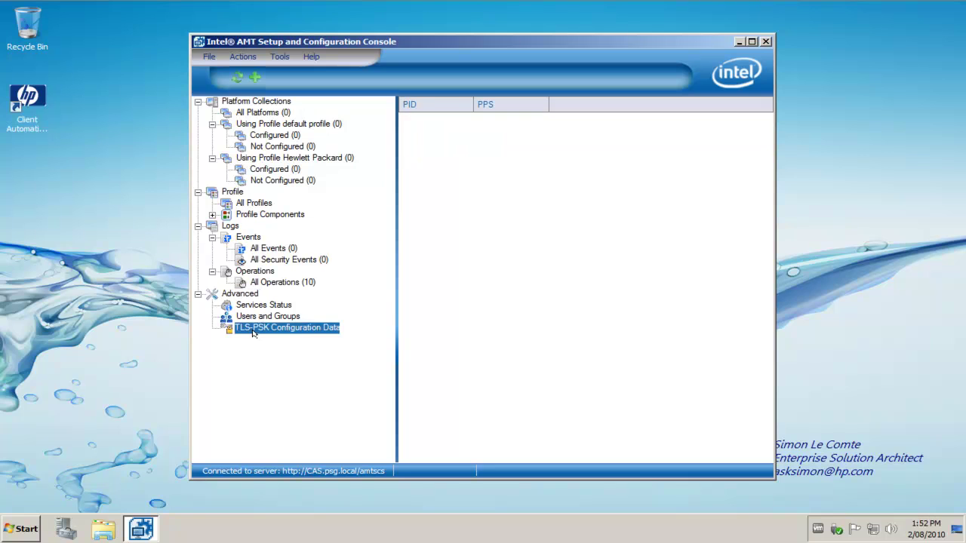
right_click(258, 330)
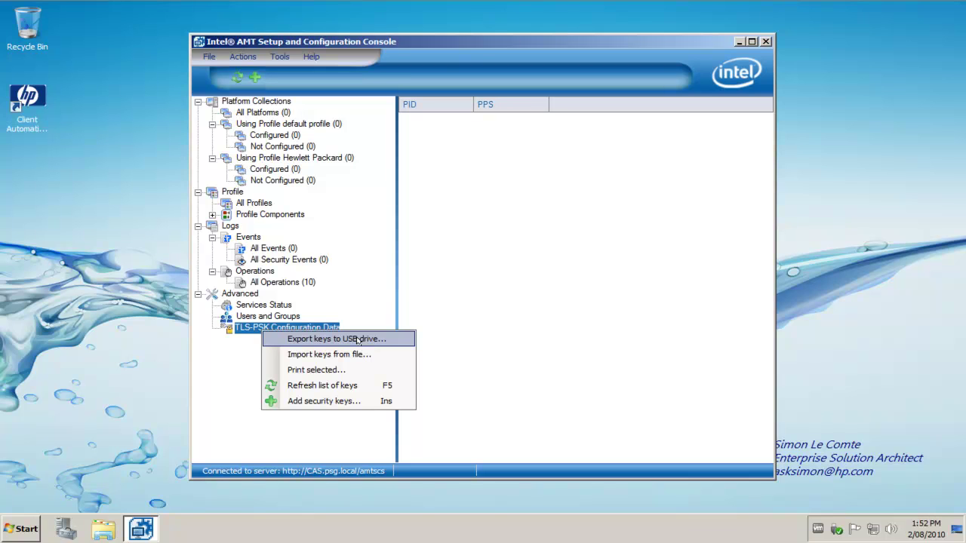
left_click(248, 358)
right_click(269, 328)
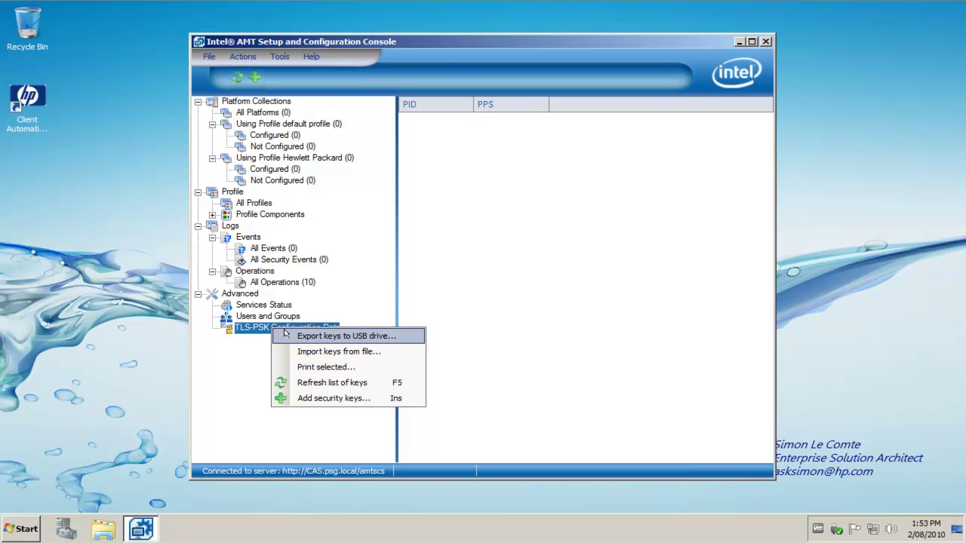
Start exporting keys to USB, targeting drive E: with newly created keys
left_click(281, 334)
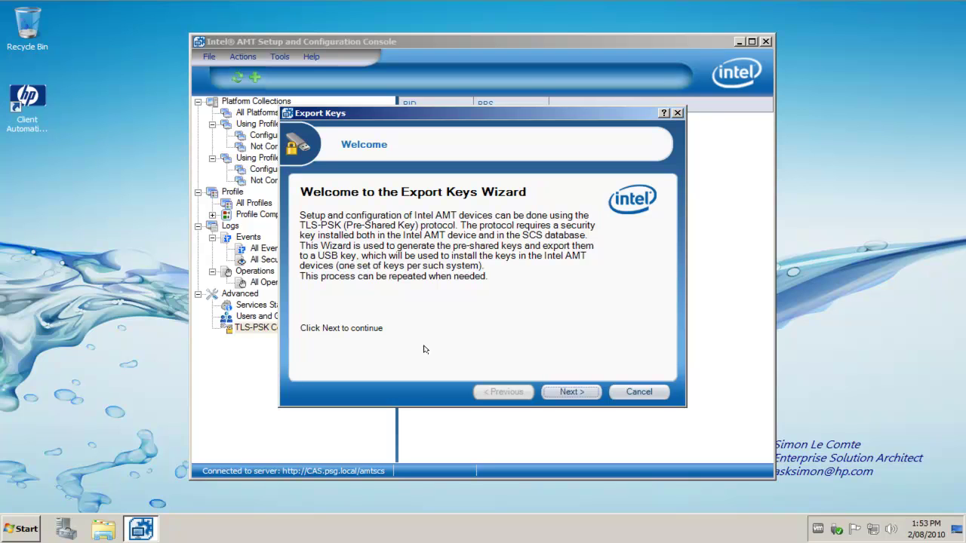
left_click(562, 392)
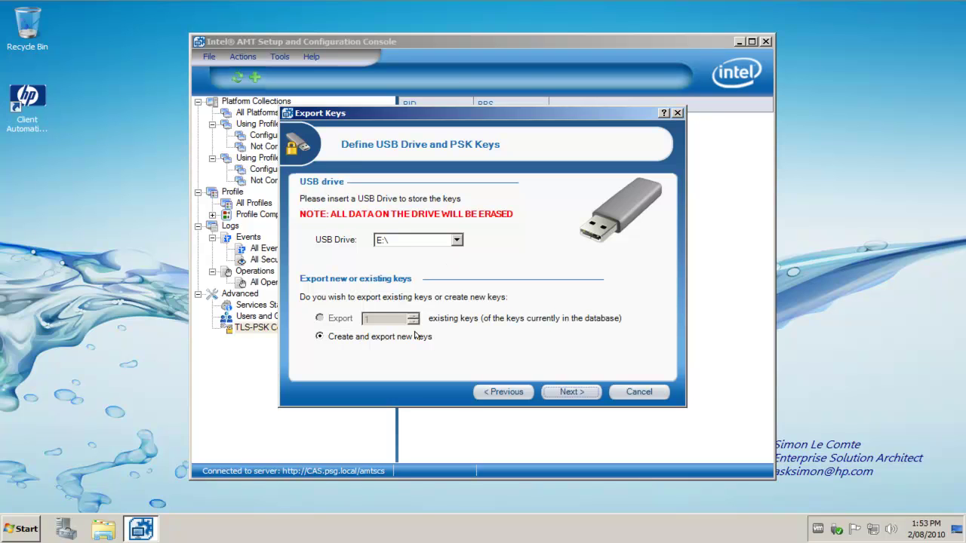
left_click(554, 390)
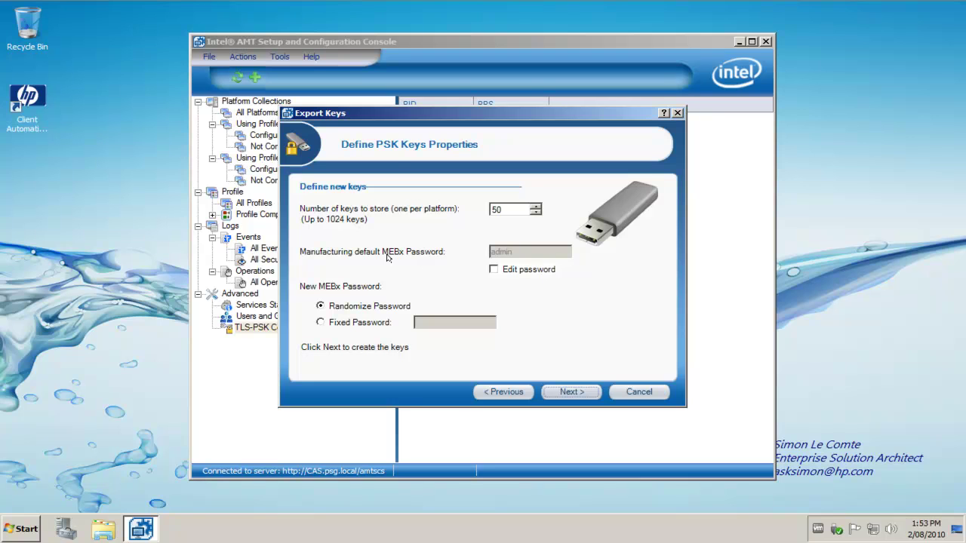
Enter a fixed MEBx password, generate the 50 keys onto the erased USB drive, and finish
mouse_move(389, 256)
left_click(362, 322)
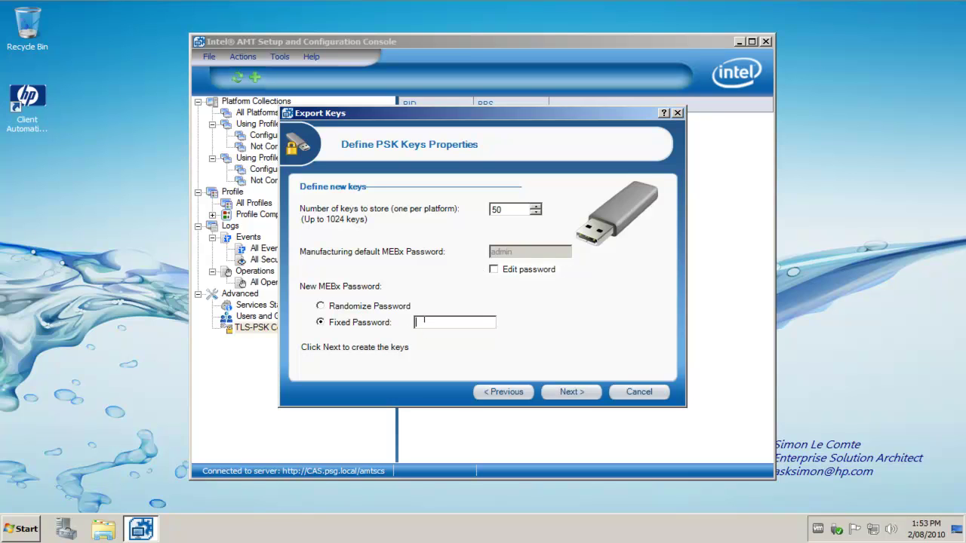
type("P@ssw0rd")
left_click(548, 391)
left_click(468, 288)
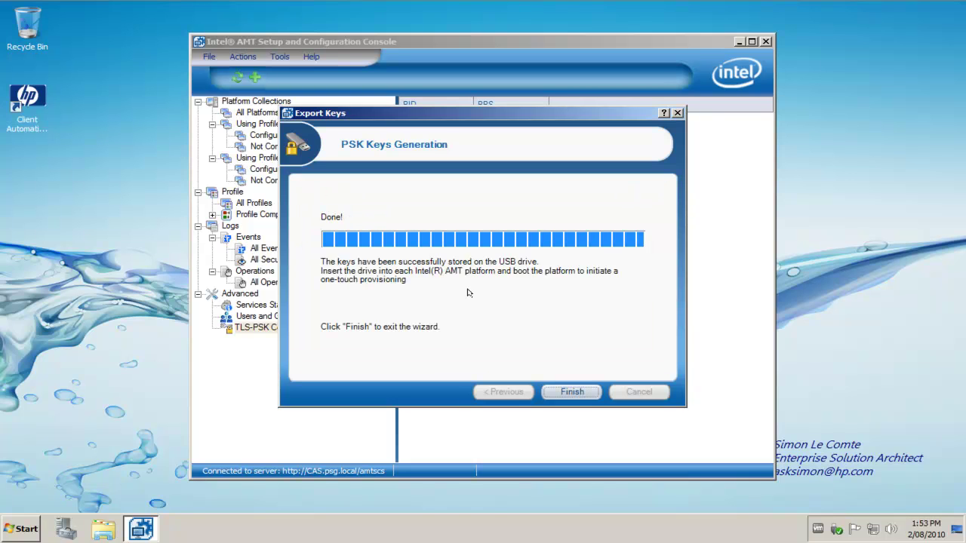
left_click(556, 391)
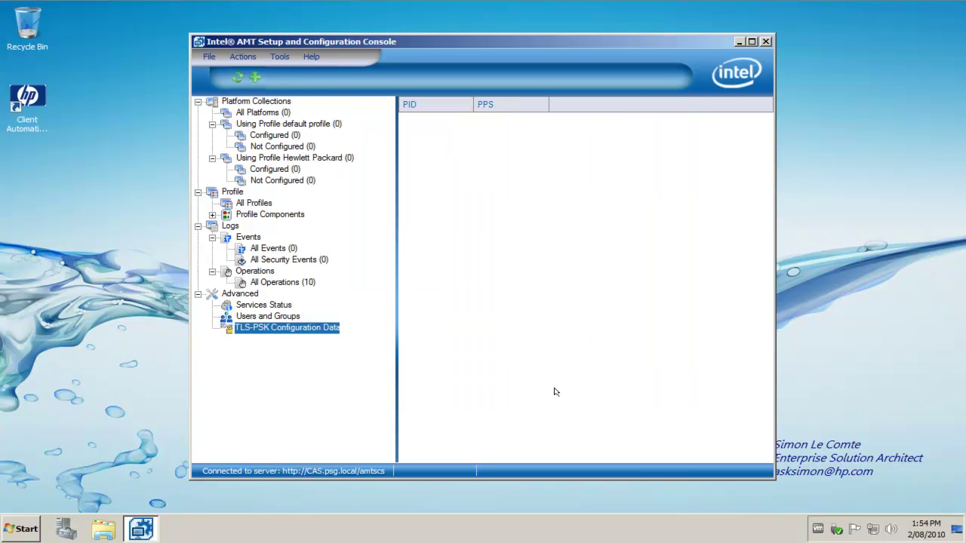
left_click(102, 530)
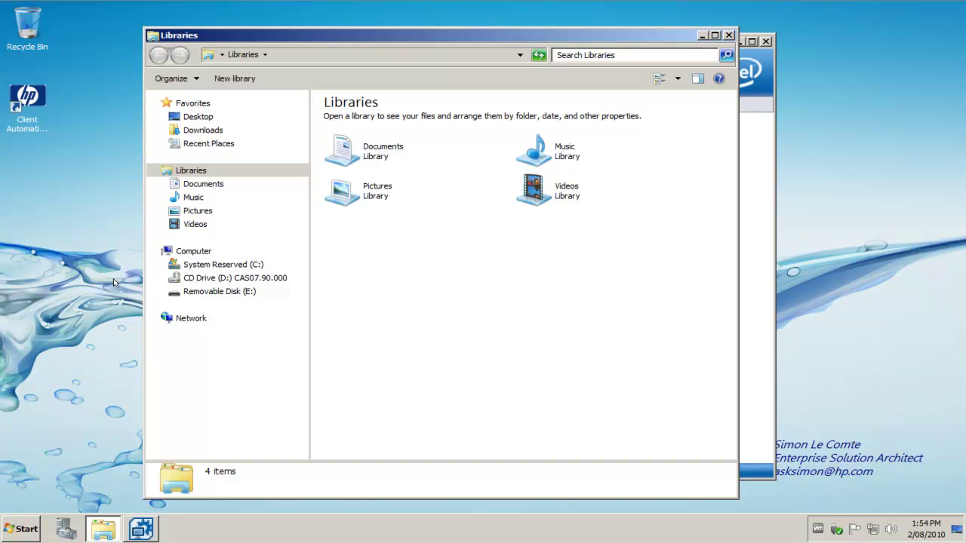
left_click(192, 291)
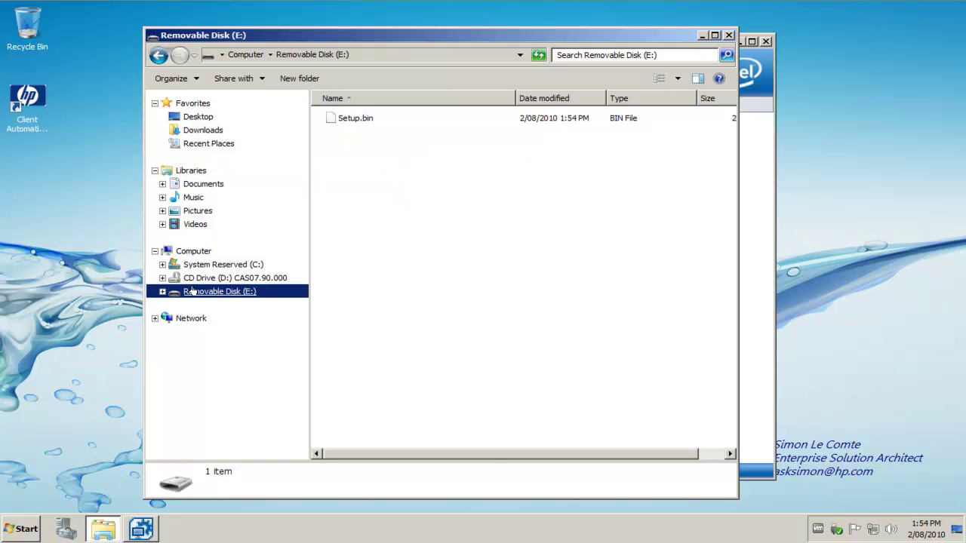
left_click(357, 118)
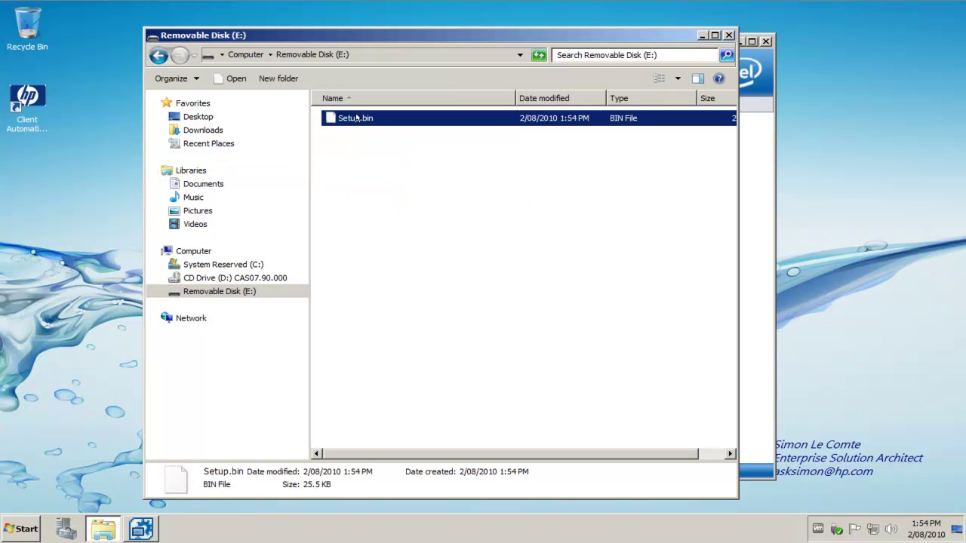
left_click(730, 35)
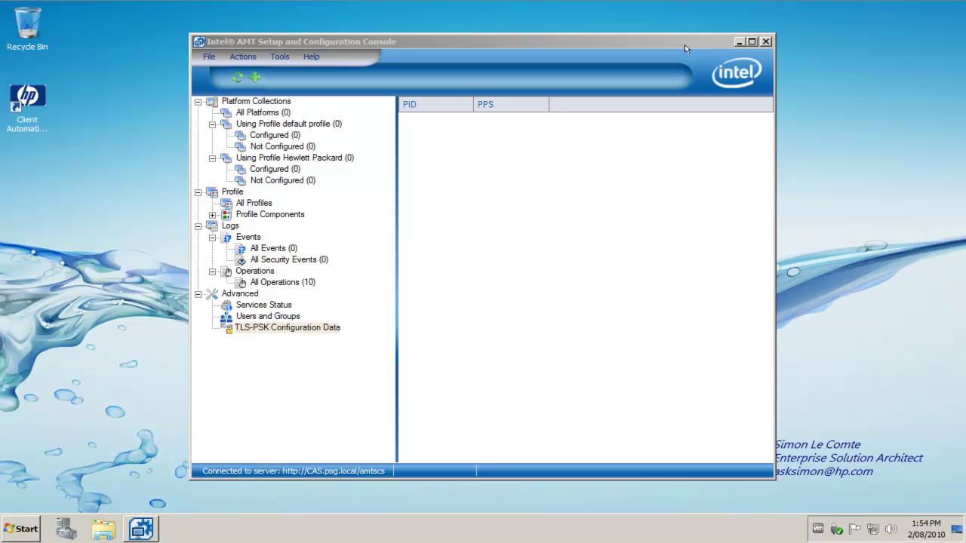
left_click(273, 326)
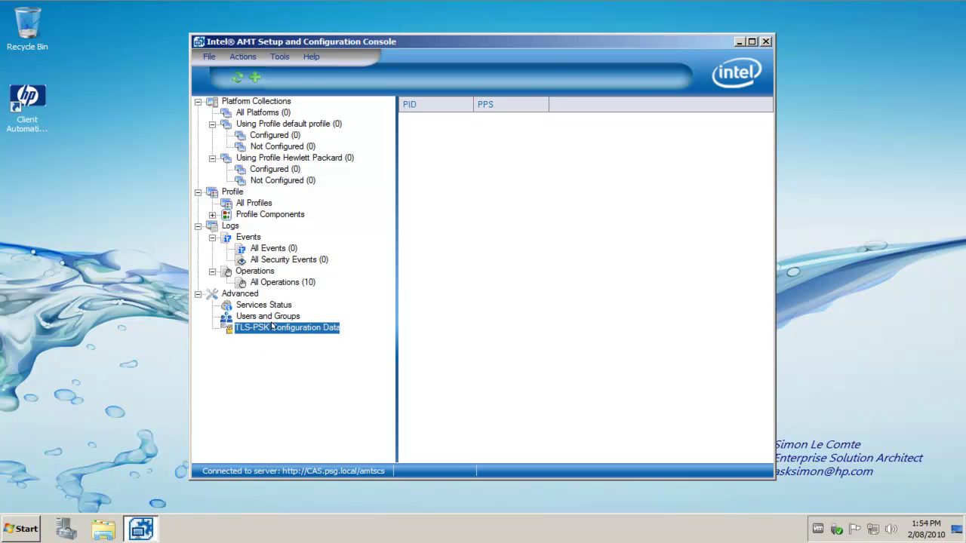